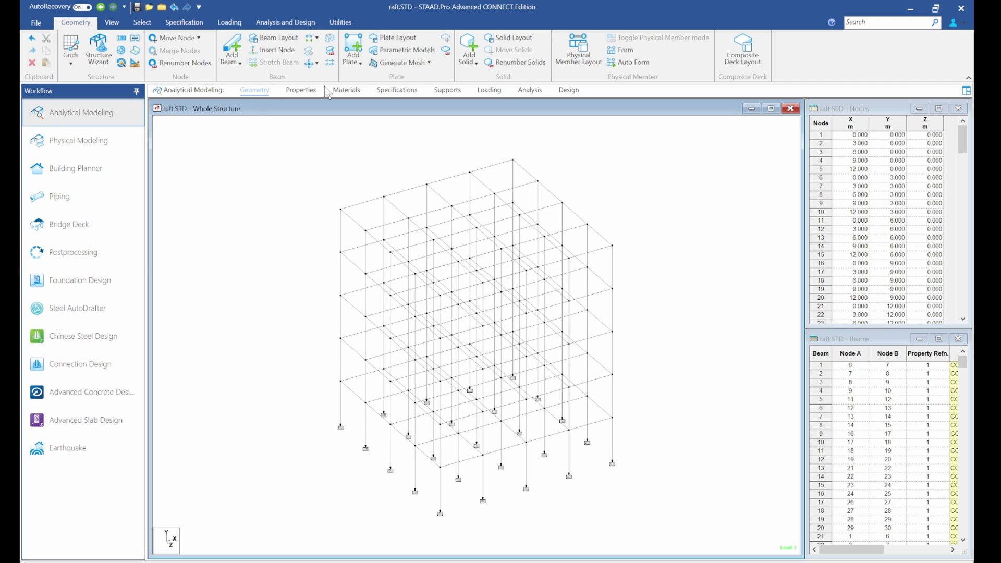
Highlight the beams using section Rect 0.45x0.23, then show support S2 assigned to nodes 1–5
click(301, 89)
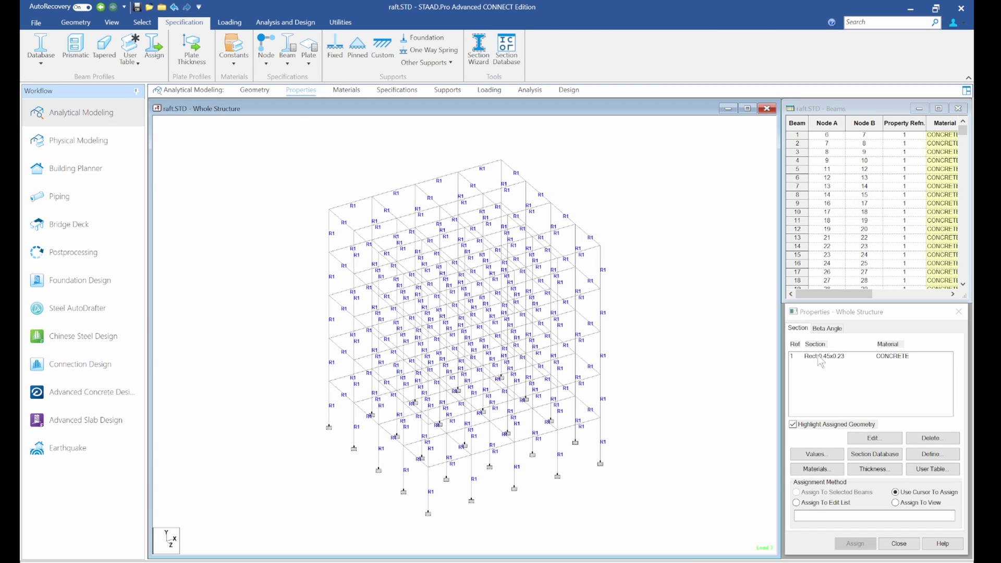
click(819, 356)
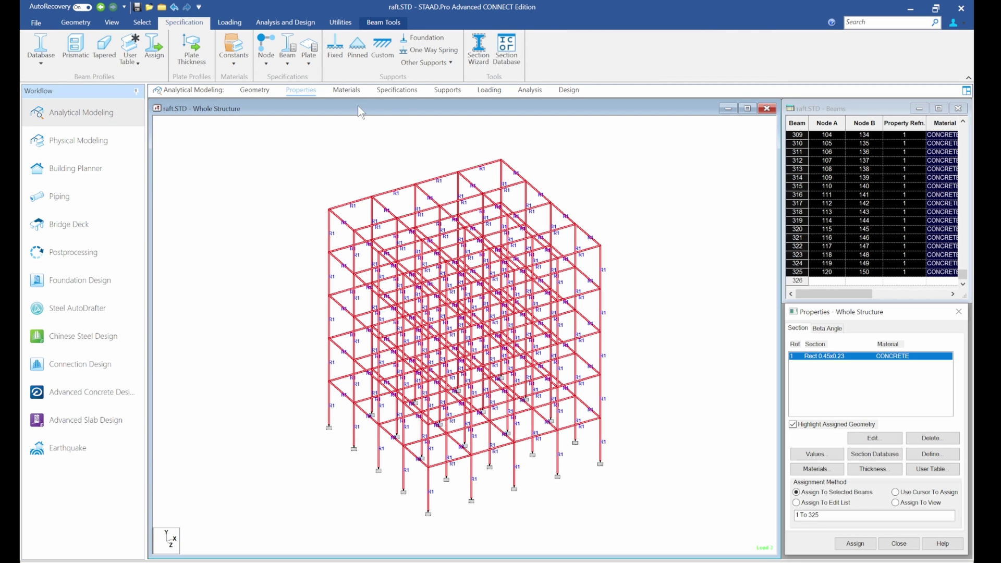
click(447, 90)
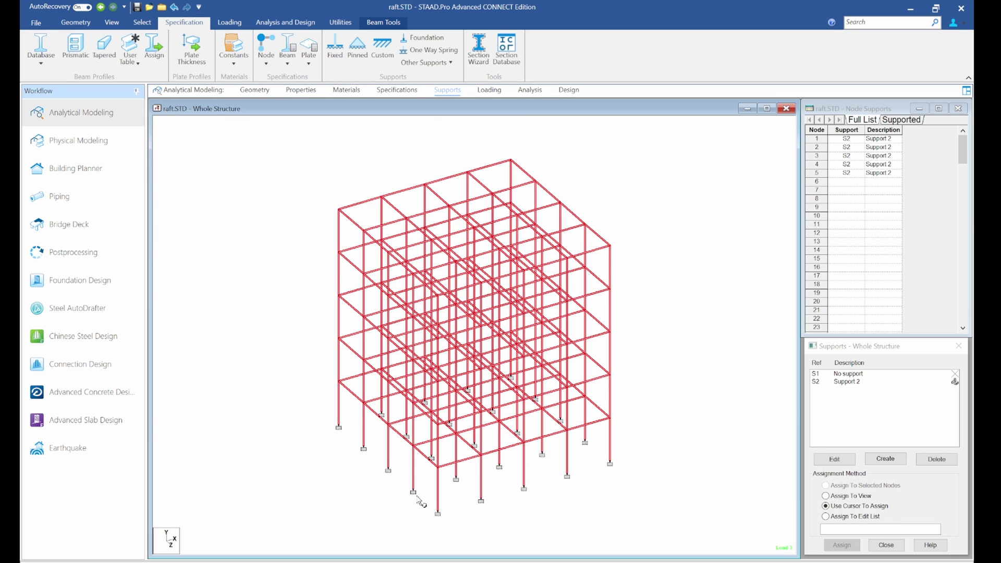
Review the dead load case: self-weight, the UNI GY -7 kN/m member load and the -5.8 floor load
click(486, 90)
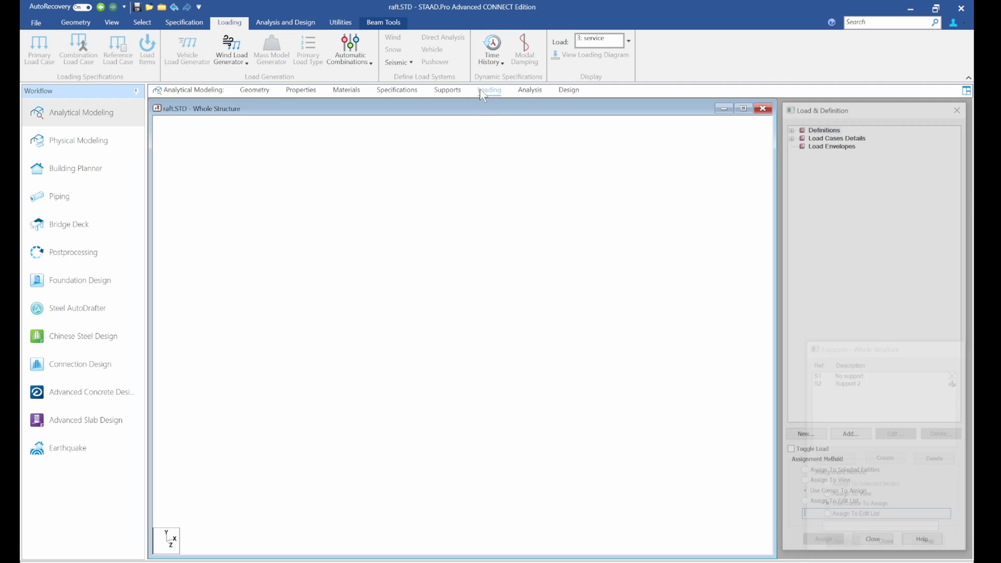
click(789, 135)
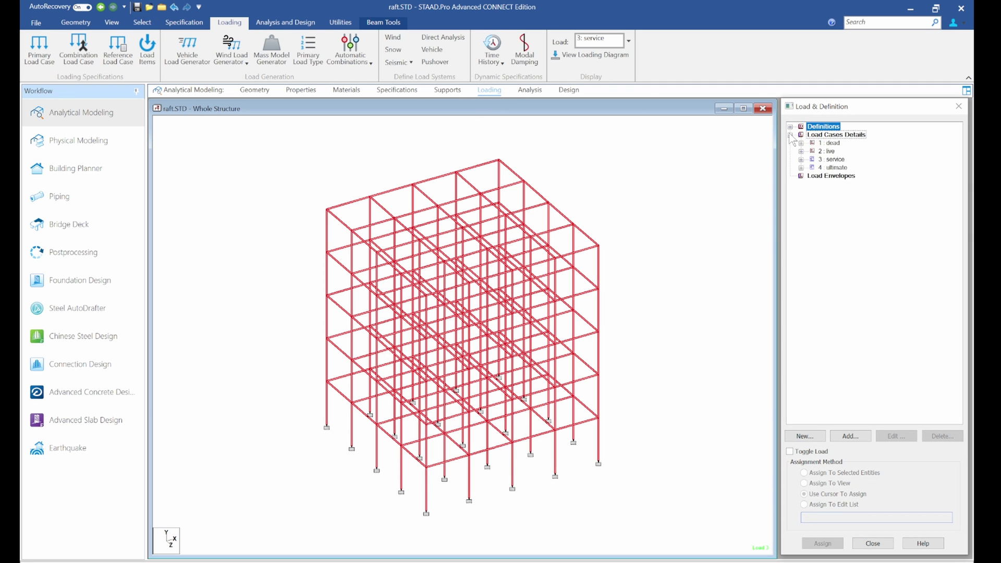
click(801, 143)
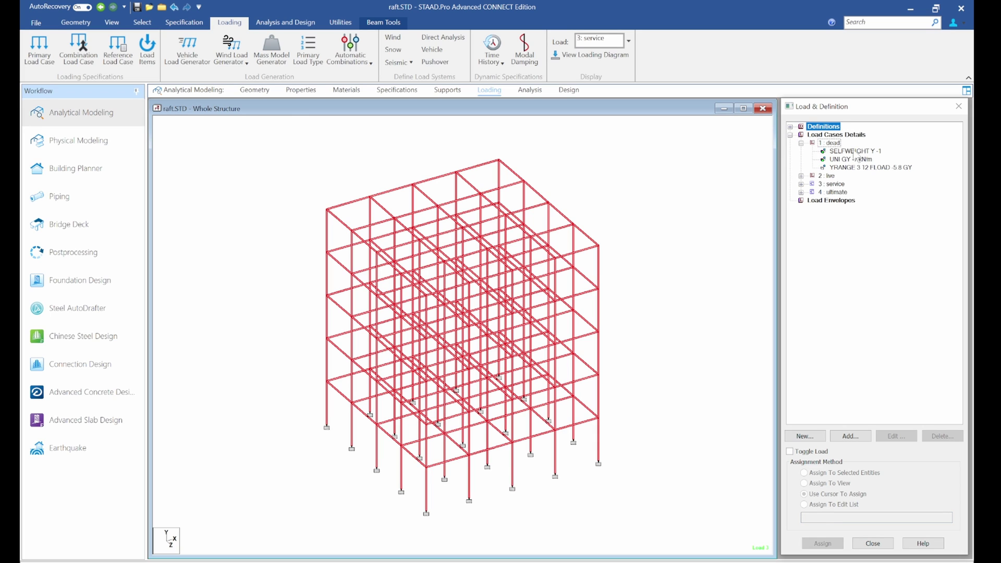
click(854, 151)
click(852, 167)
click(848, 159)
click(870, 167)
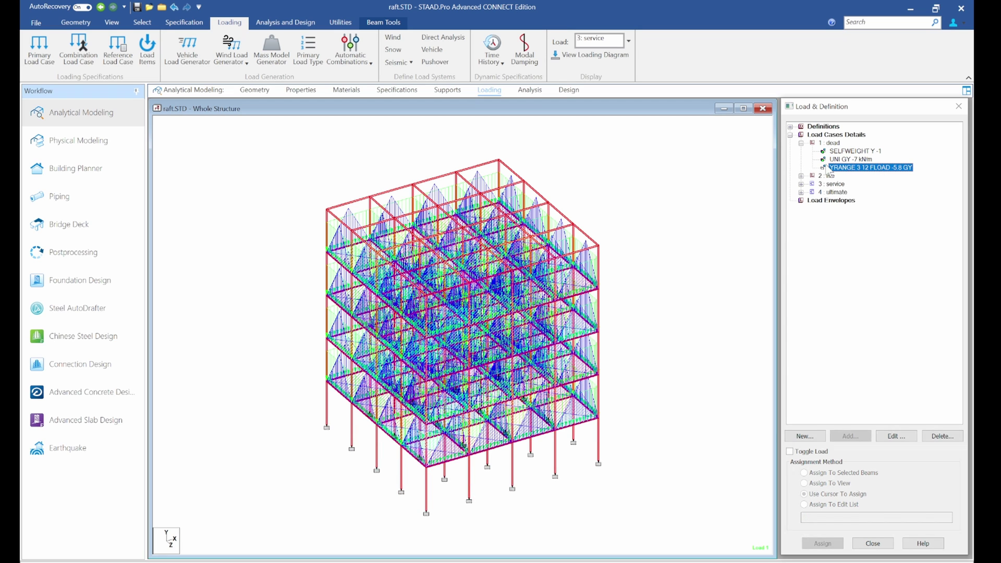
click(801, 143)
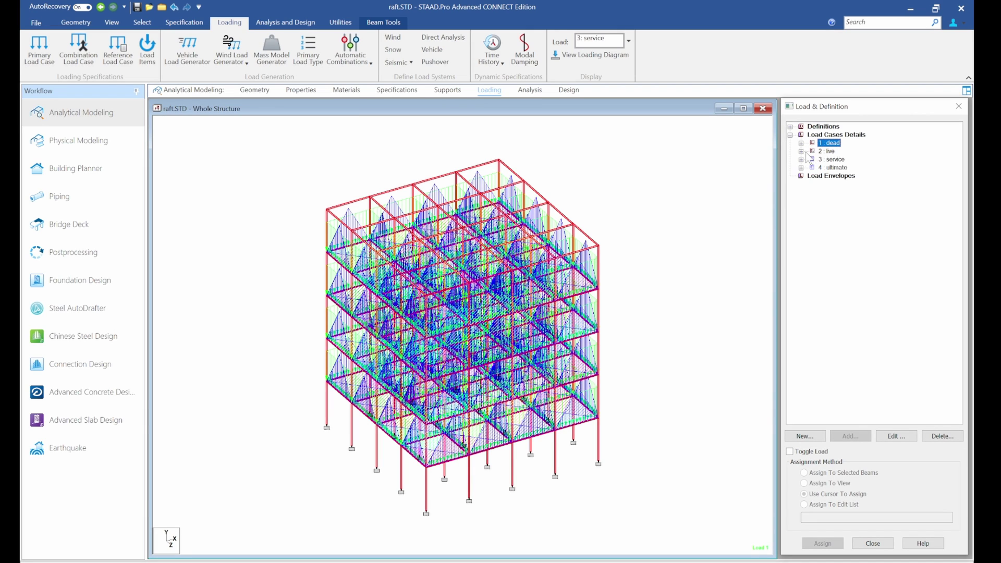
Inspect the live load case's -1.5 floor load and its parameters
click(800, 151)
click(851, 159)
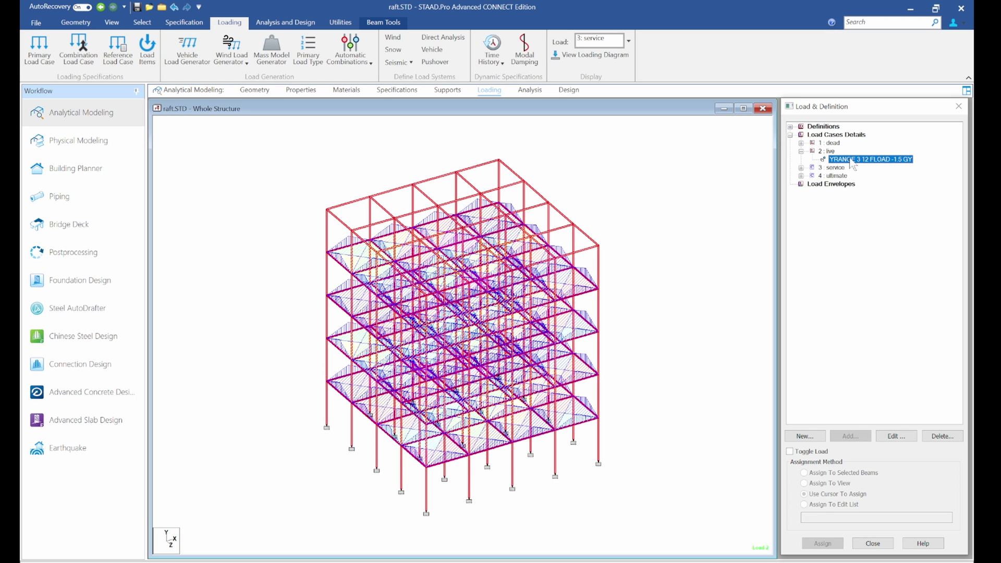
double_click(851, 159)
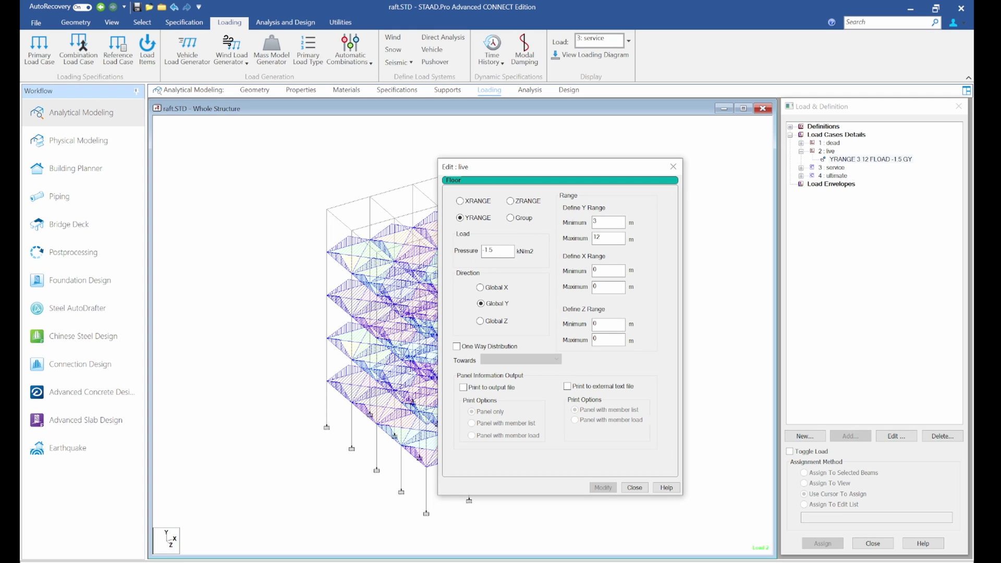
click(673, 167)
Review Load 1 and Load 2 in the service combination and the ultimate combination factors
click(801, 167)
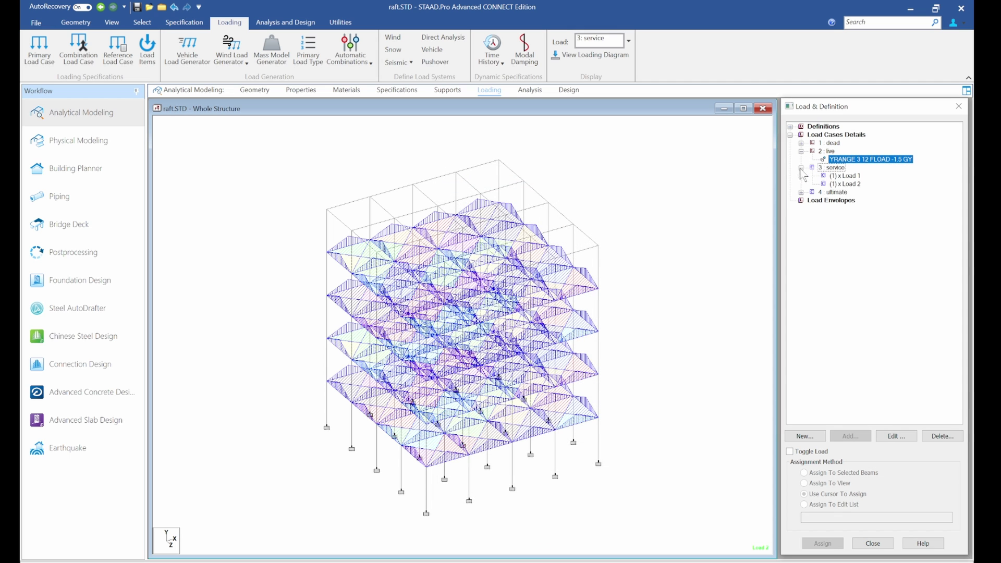
click(841, 176)
click(841, 184)
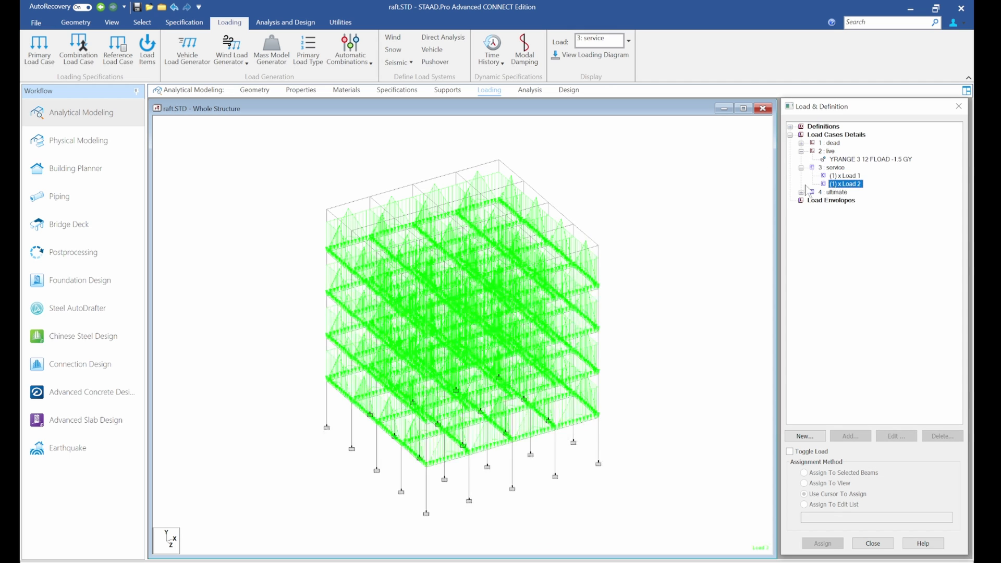
click(801, 167)
click(801, 151)
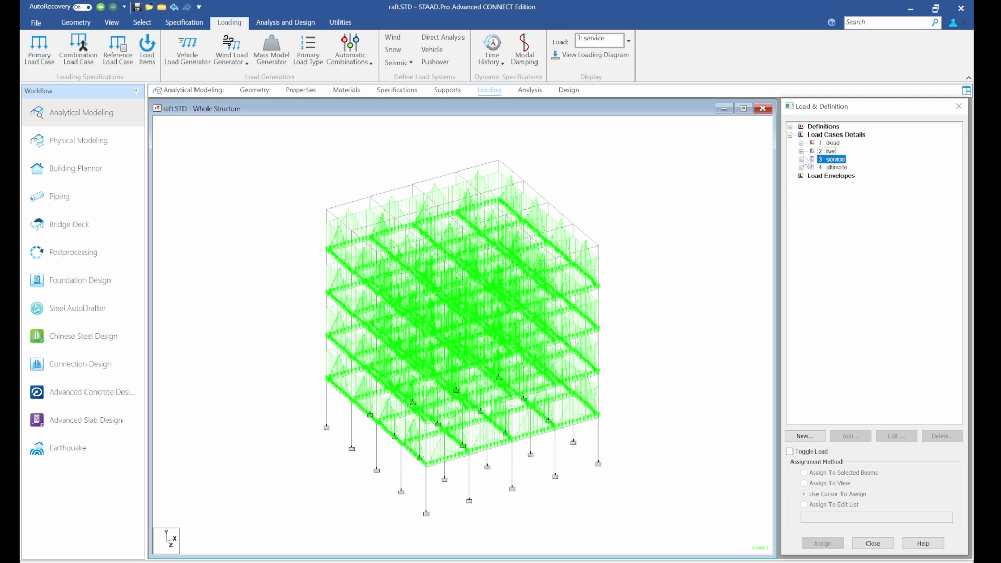
click(801, 167)
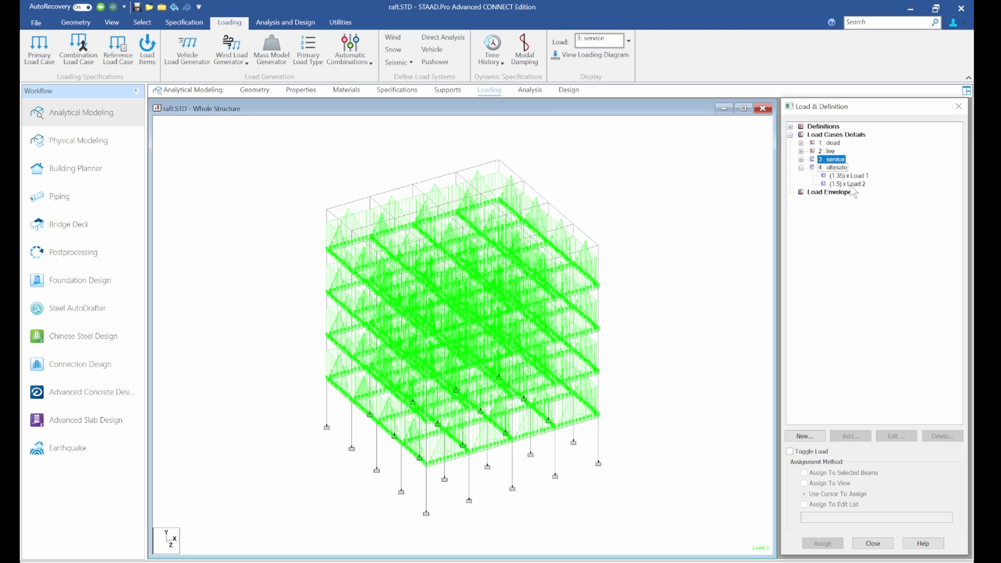
click(801, 168)
Switch to Postprocessing and display the support reactions and statics check results
click(118, 252)
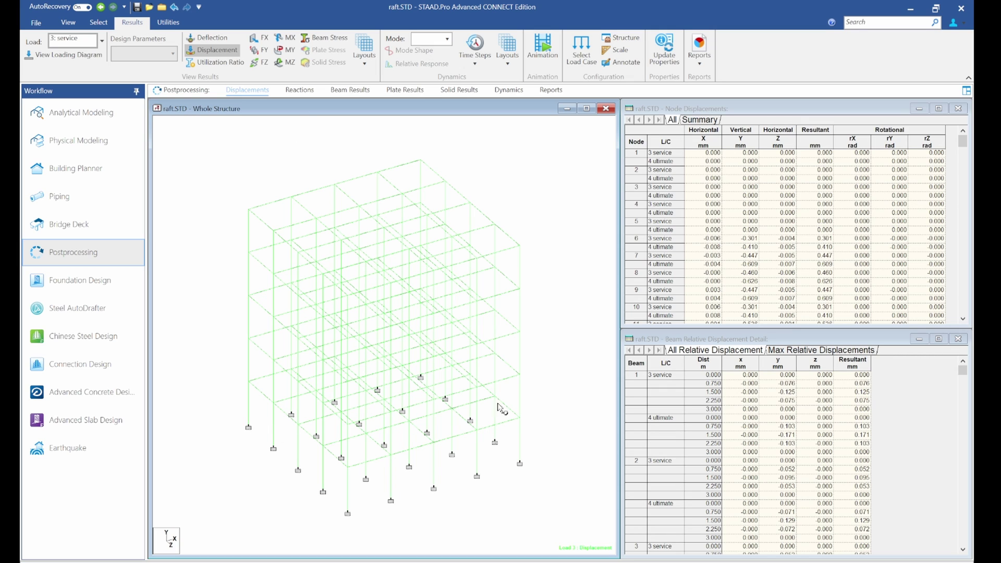
click(297, 91)
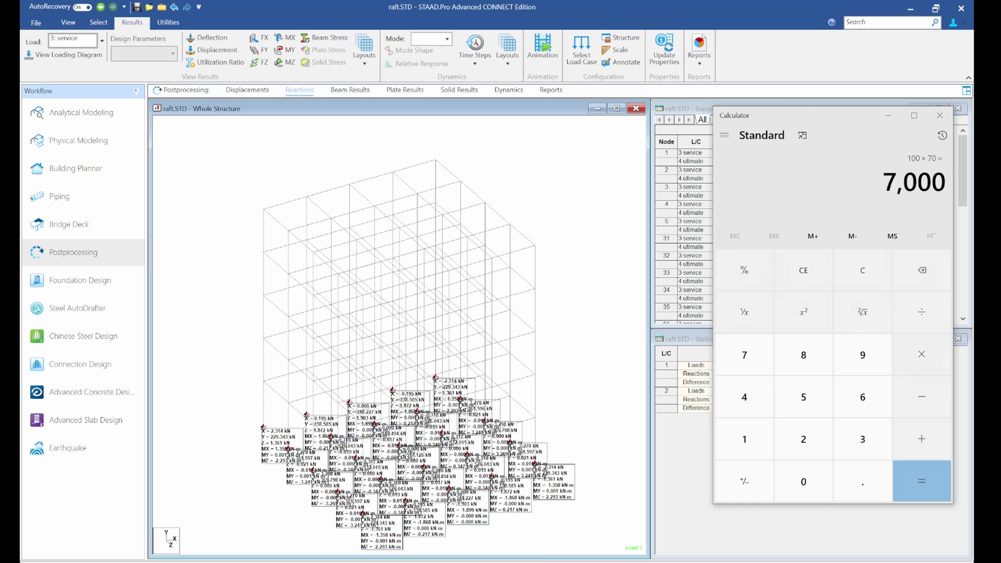
Add 9078.461 + 864 on the calculator to get 9942.461
click(867, 345)
click(798, 479)
click(736, 365)
click(801, 359)
click(854, 480)
click(756, 404)
click(860, 399)
click(746, 440)
click(912, 438)
drag(816, 118, 518, 96)
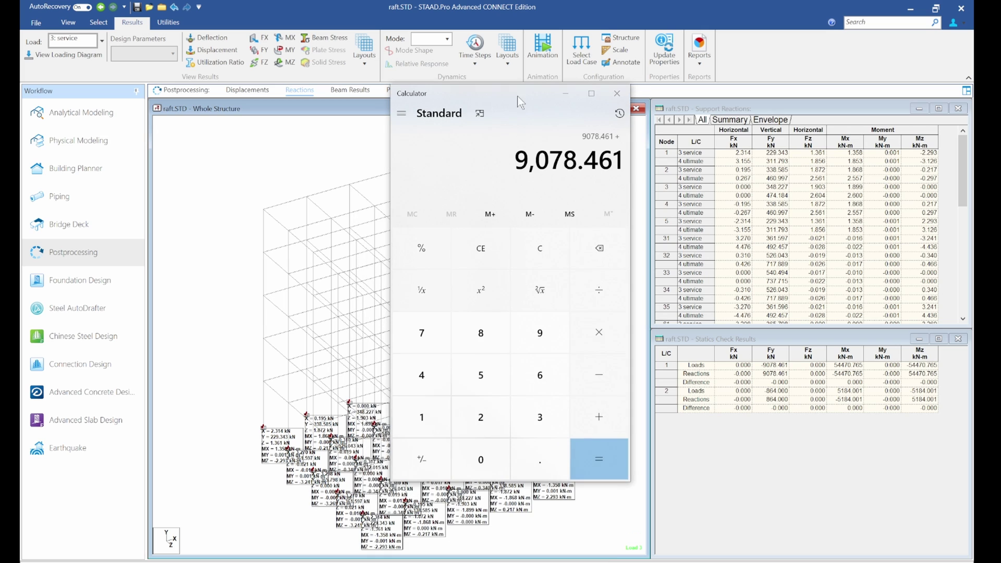
click(478, 333)
click(534, 368)
click(436, 365)
click(616, 445)
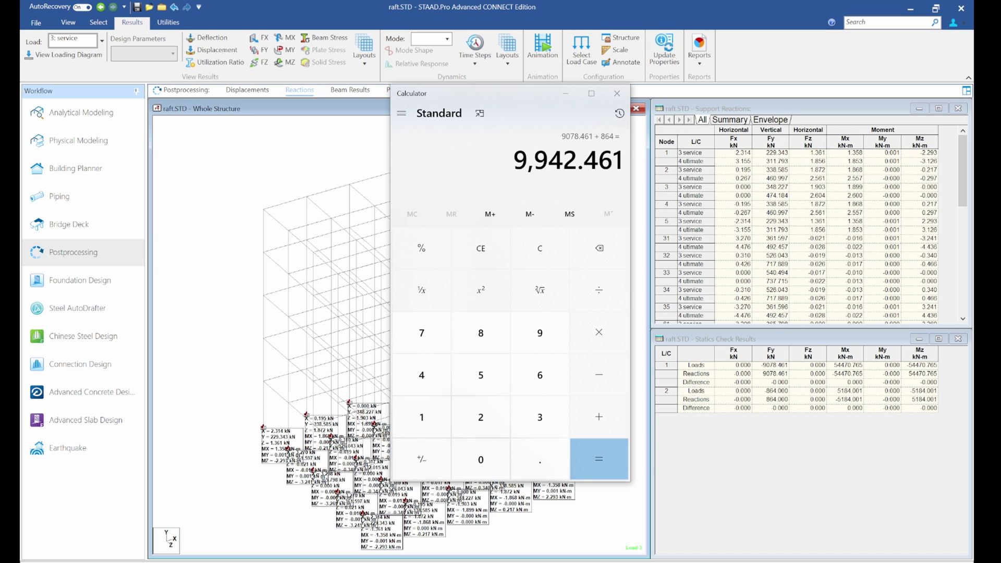
Divide the total by 70 and take the square root, about 11.918
click(588, 295)
click(416, 350)
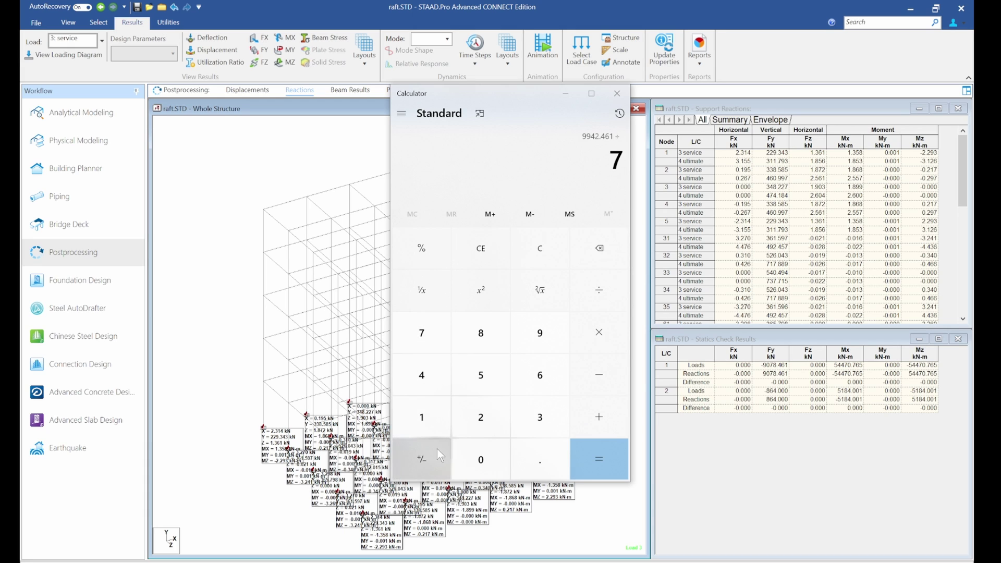
click(482, 456)
click(587, 465)
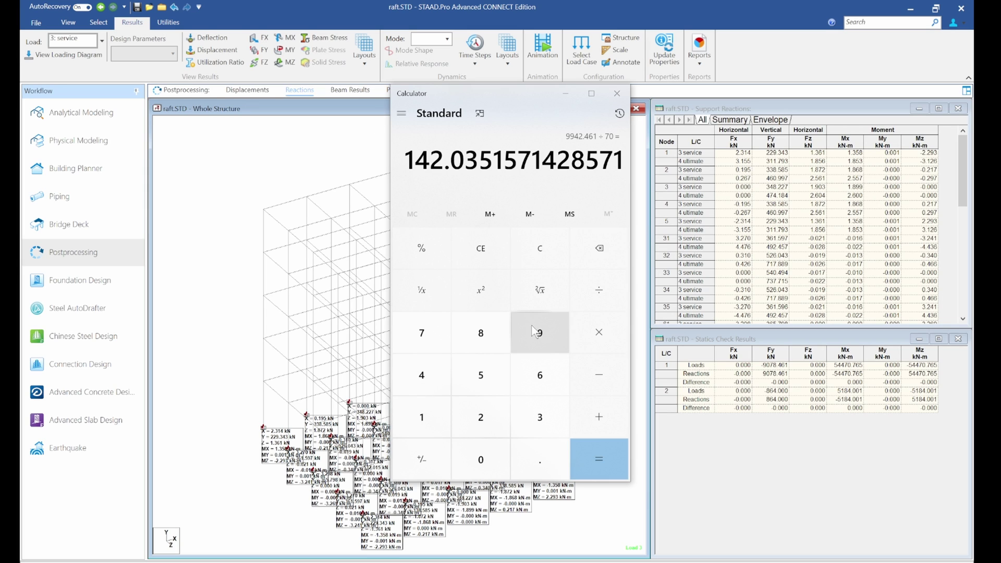
click(542, 293)
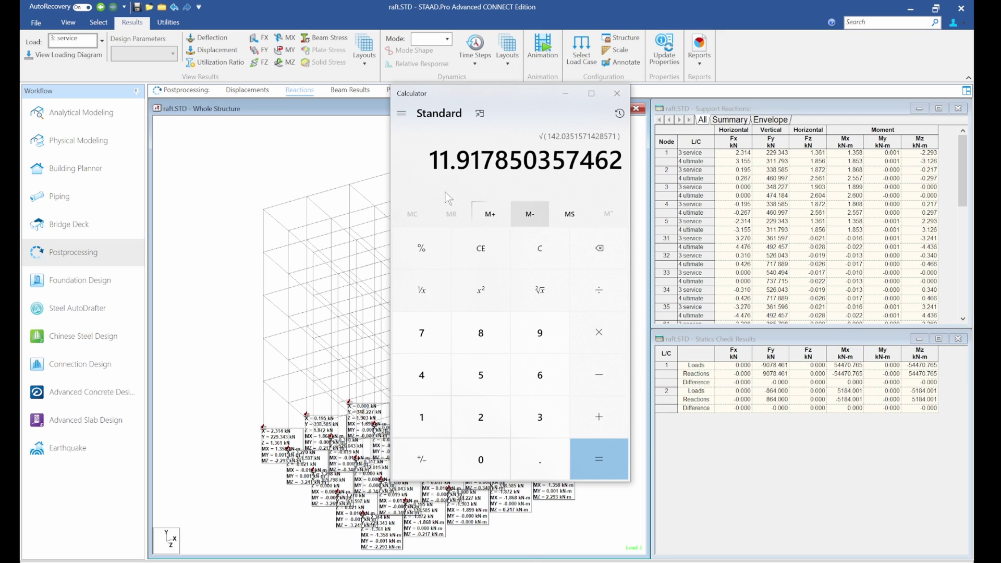
Put the calculator away and show the model in front elevation in Analytical Modeling
click(564, 94)
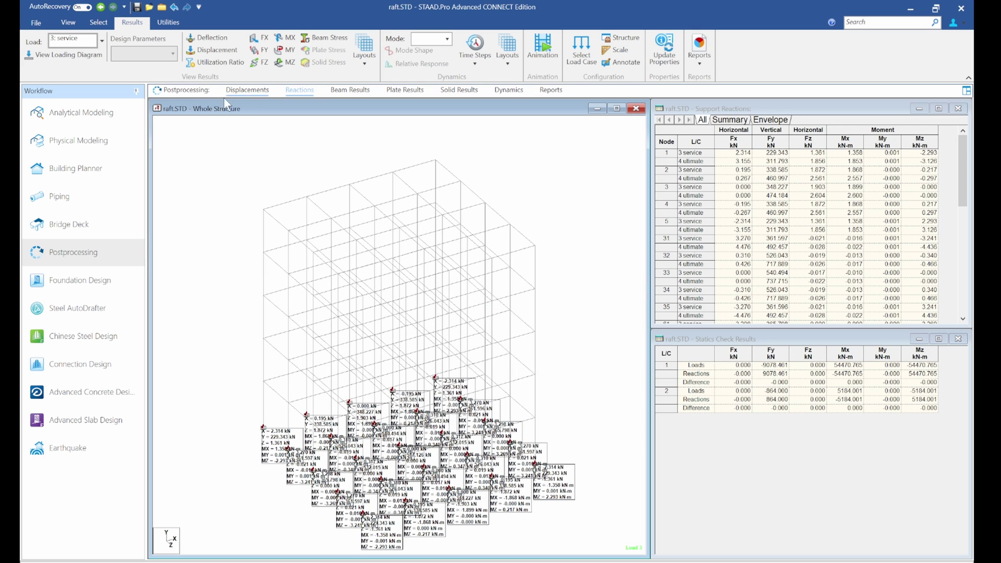
click(41, 118)
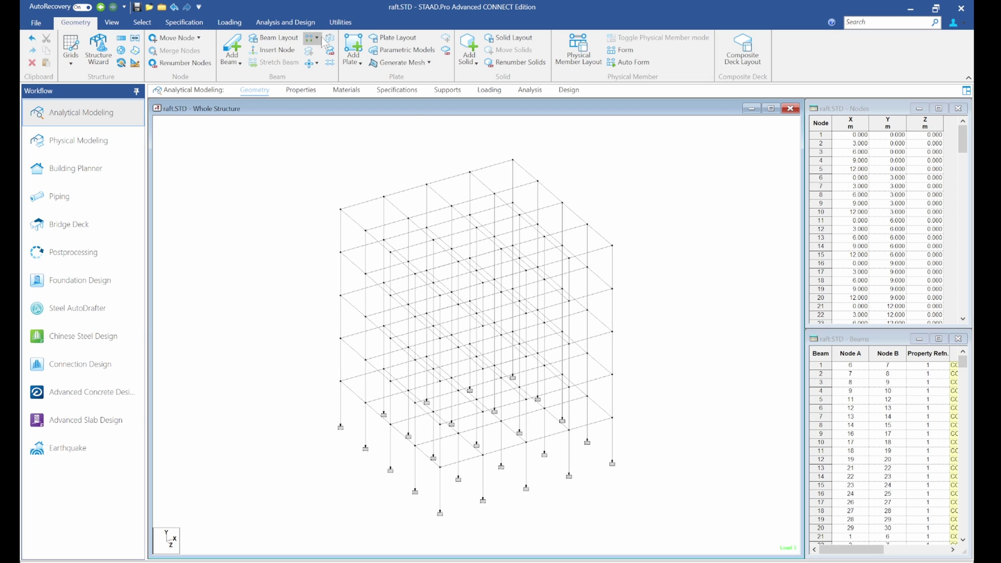
click(111, 22)
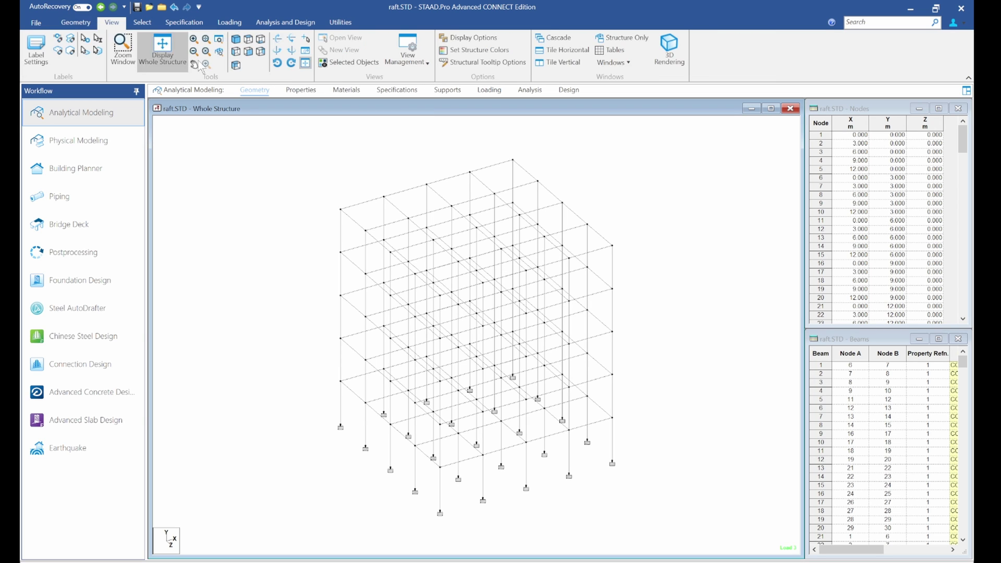
click(236, 51)
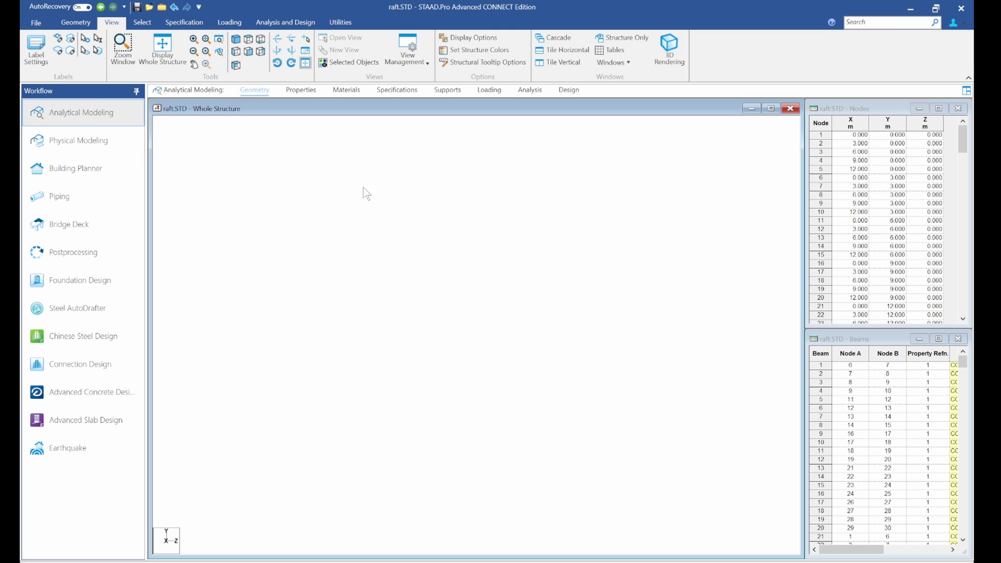
Box-select the five bottom support nodes and open them in a new view, Untitled 1
right_click(865, 252)
right_click(681, 214)
mouse_move(744, 287)
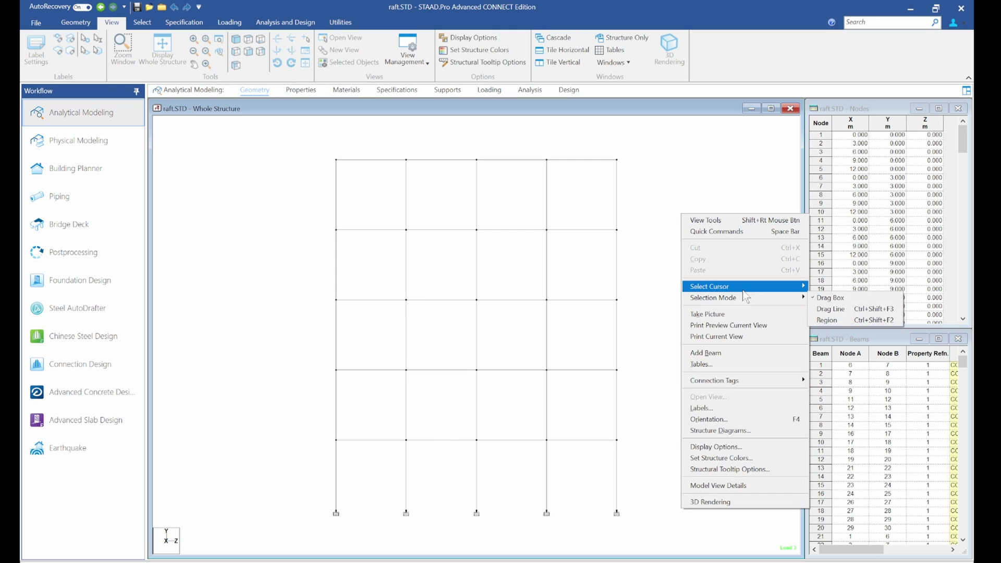
click(834, 298)
drag(249, 490, 737, 550)
right_click(711, 447)
click(760, 327)
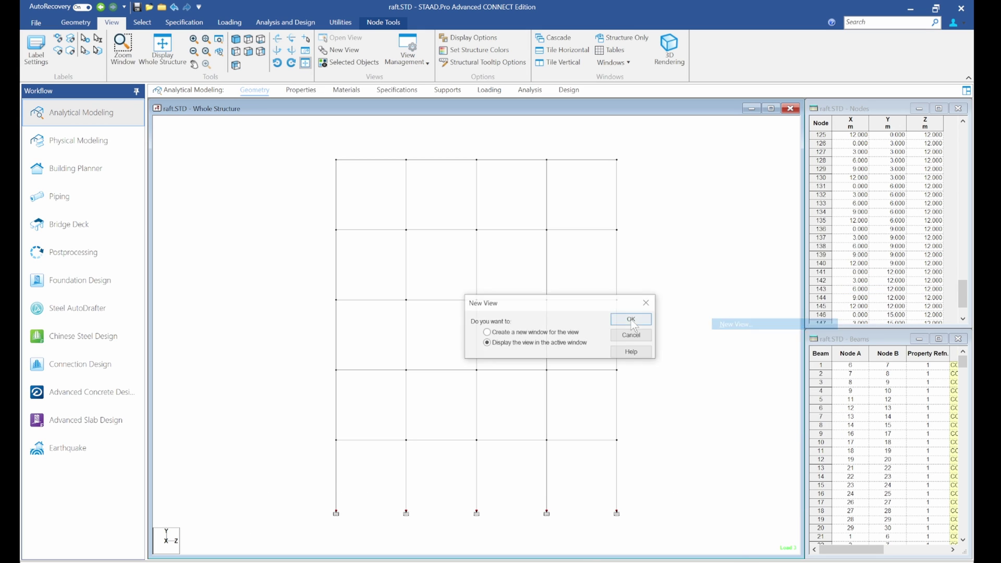
click(631, 320)
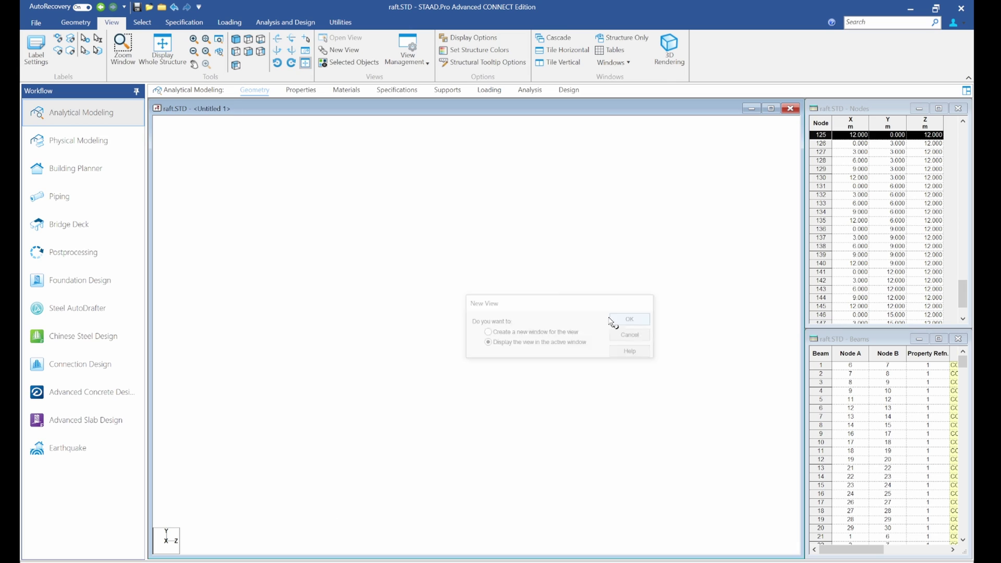
In plan view, measure the top and left grid edges node to node, each 12.000 m
click(247, 41)
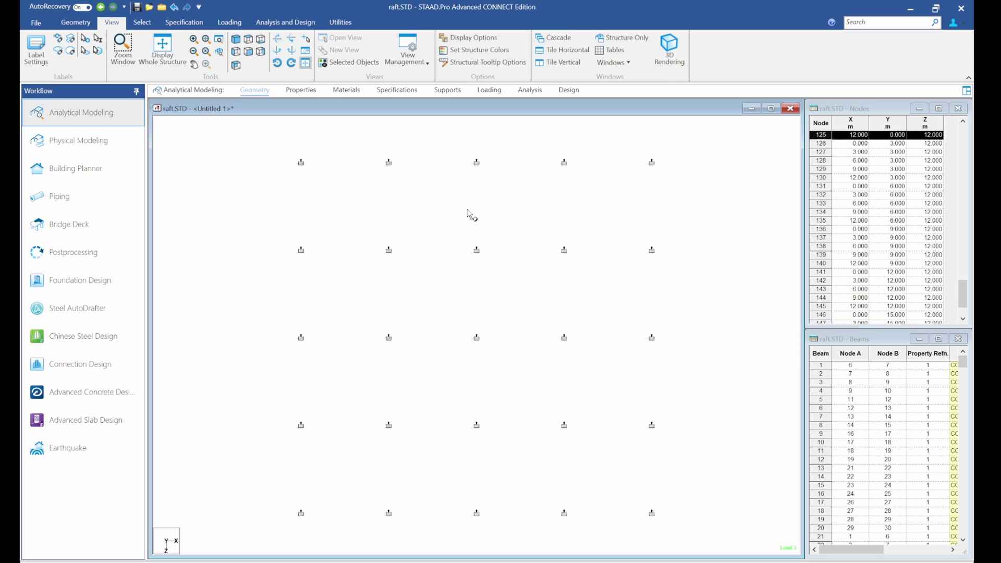
click(340, 22)
click(65, 51)
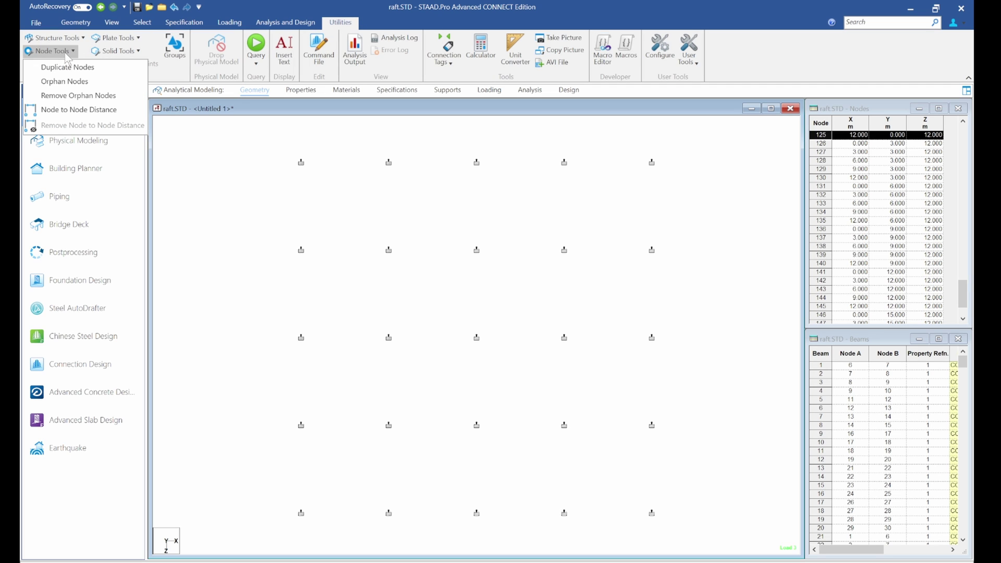
click(75, 108)
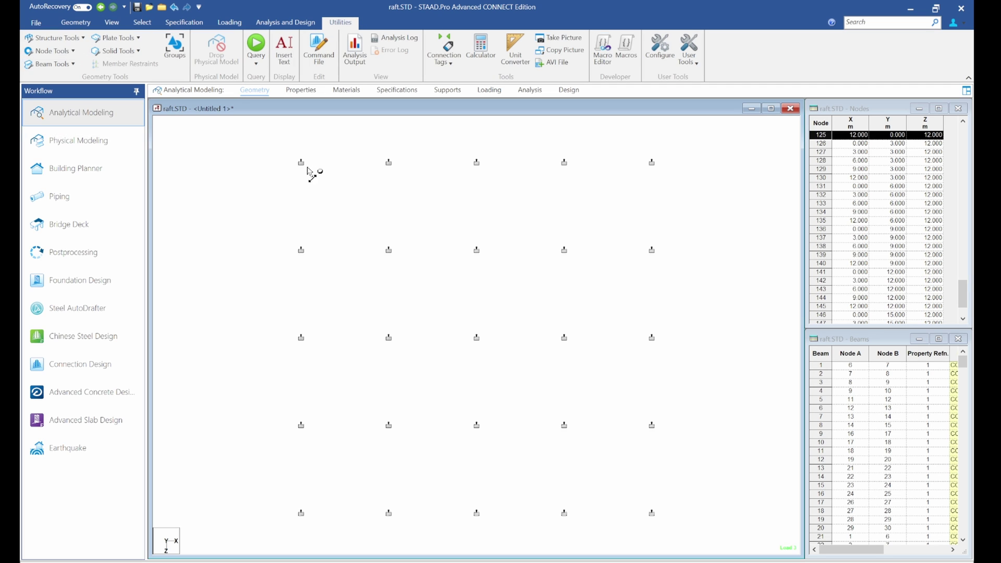
click(302, 163)
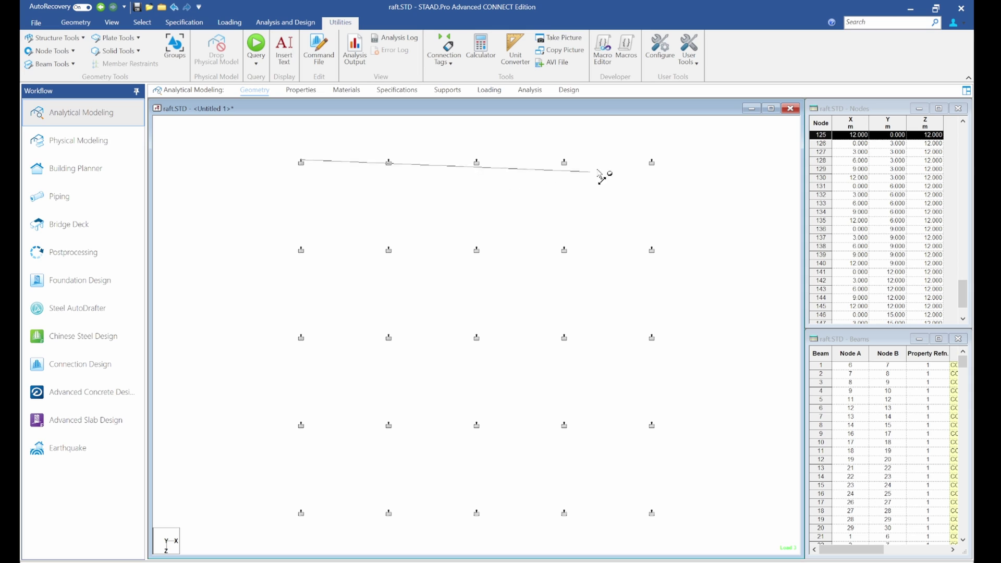
click(652, 163)
click(302, 163)
click(301, 513)
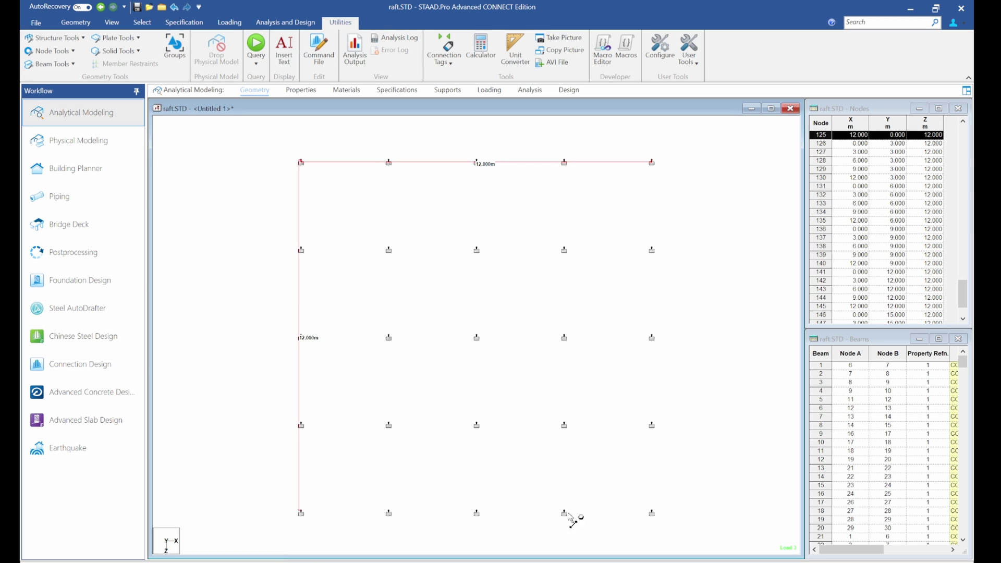
Bring the calculator back, move it aside, then minimize it
key(alt+Tab)
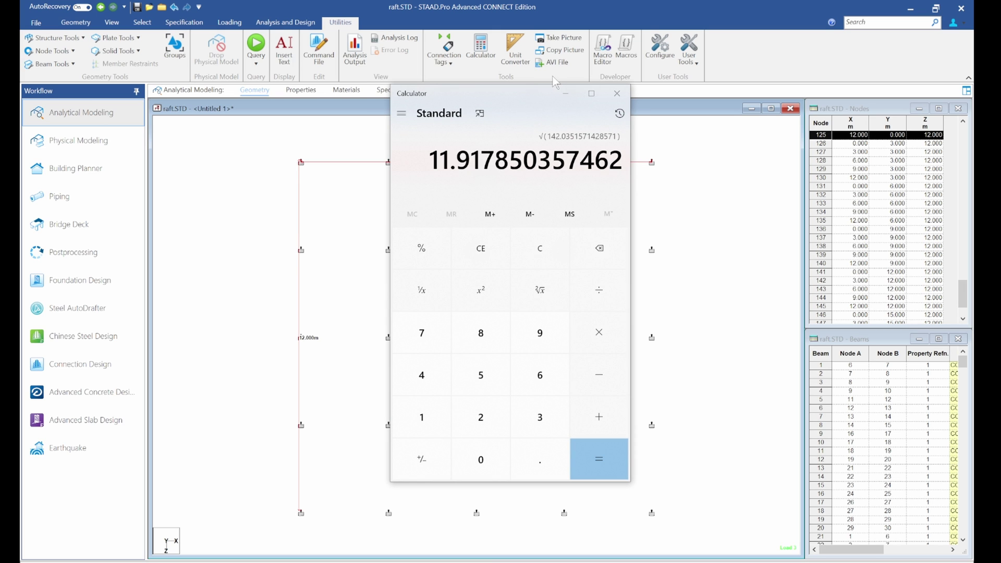
drag(493, 96, 619, 93)
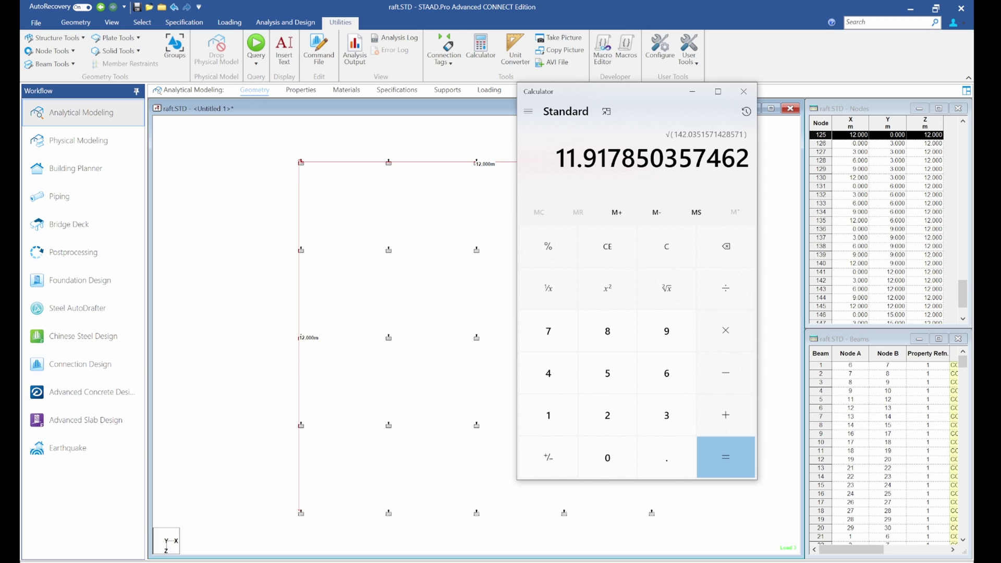
drag(571, 95, 672, 100)
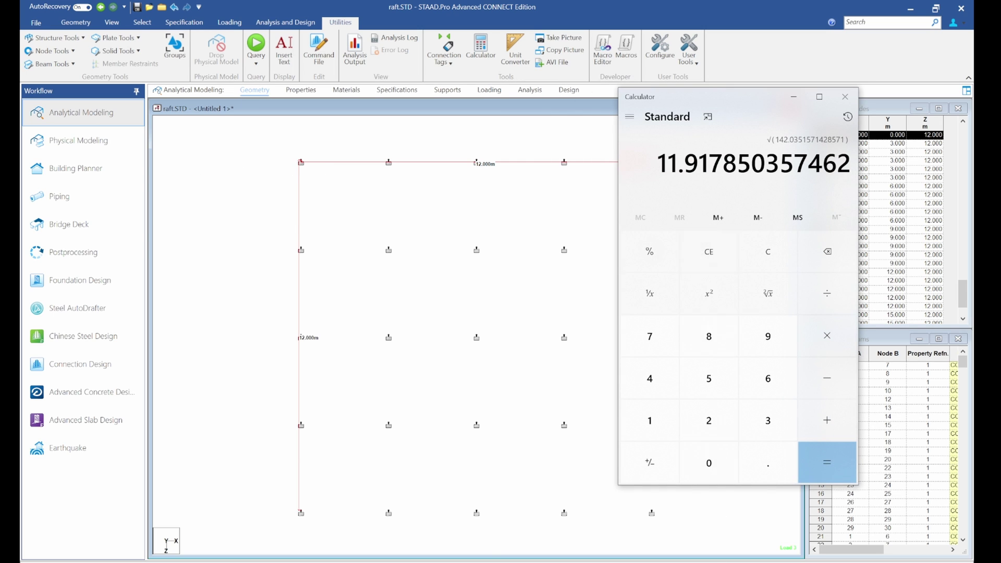
click(793, 96)
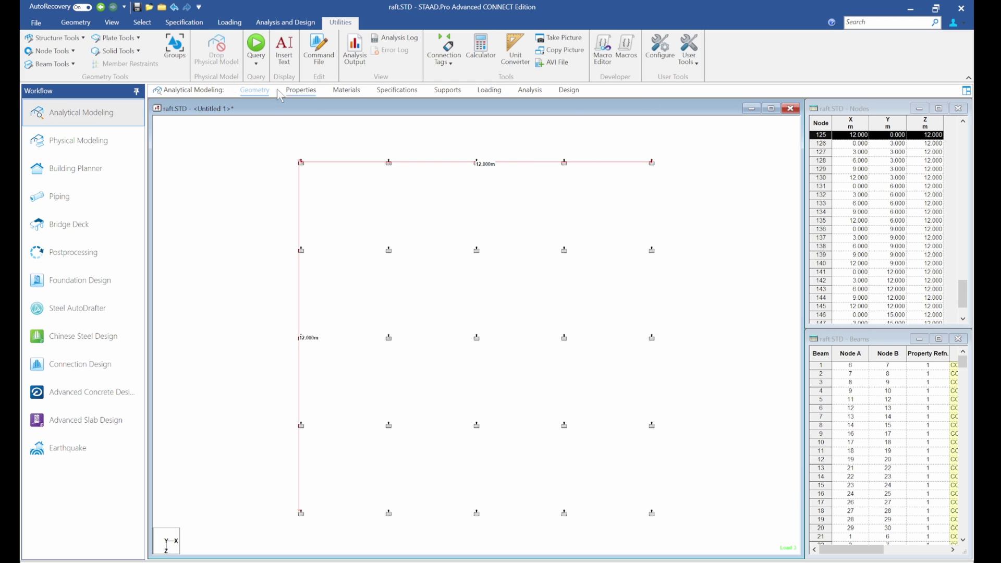
Clear the distance measurements, draw a trial top-edge beam, then delete it
click(51, 50)
click(89, 126)
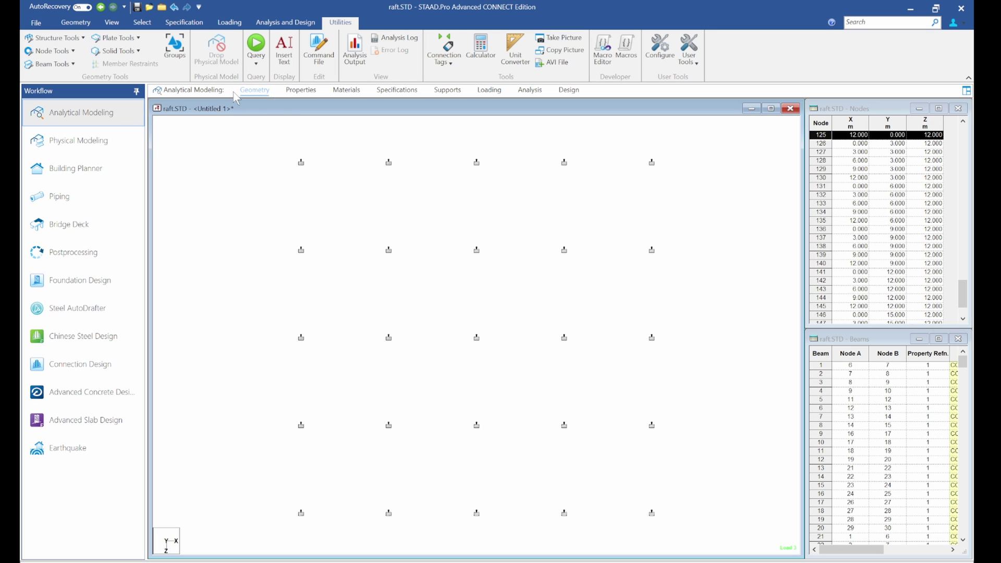
click(75, 22)
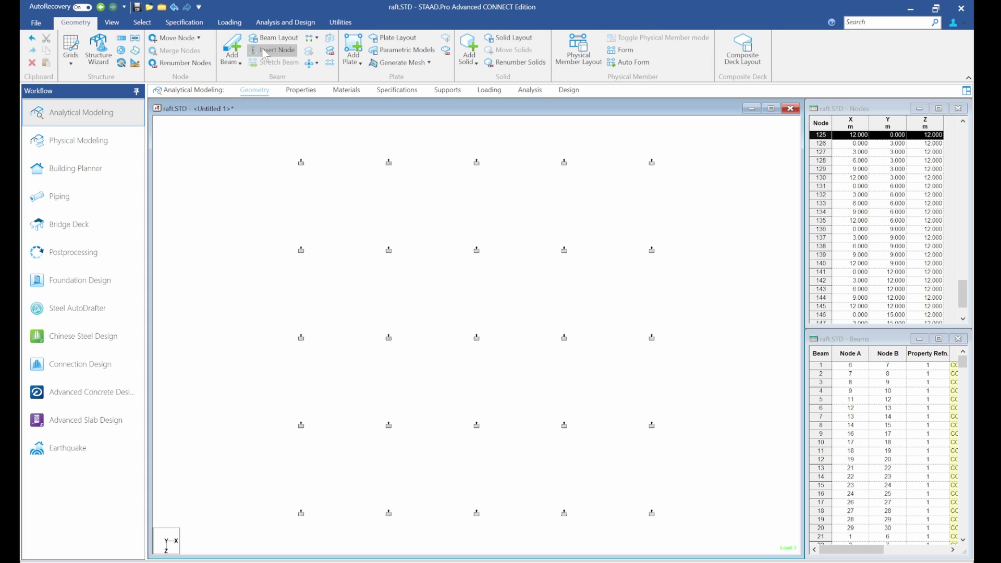
click(232, 49)
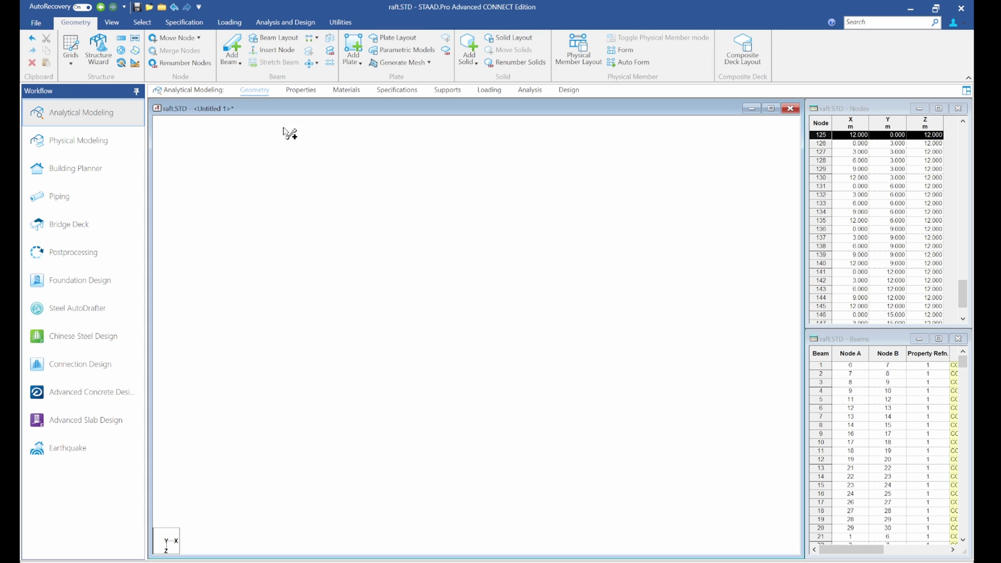
click(302, 163)
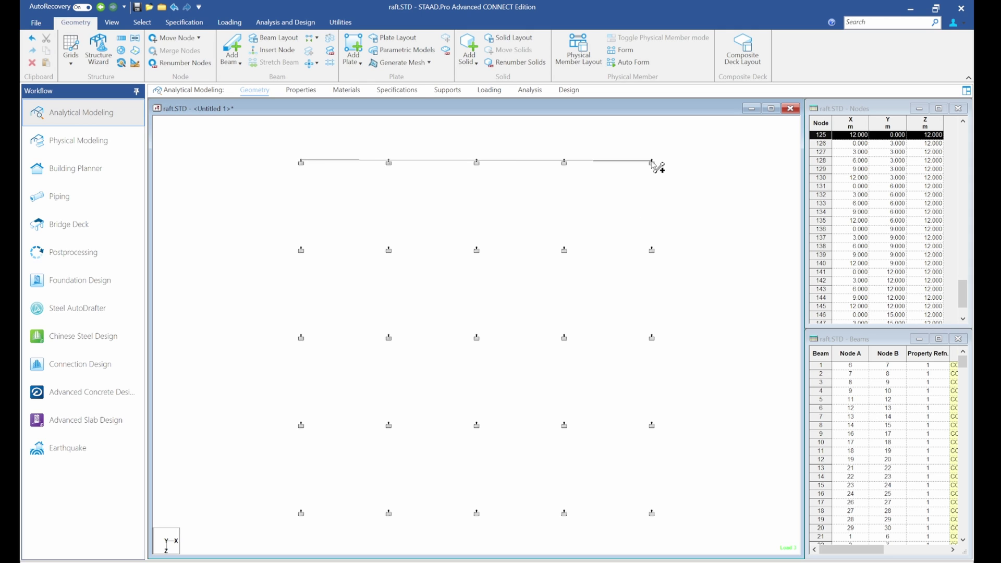
click(651, 162)
click(576, 320)
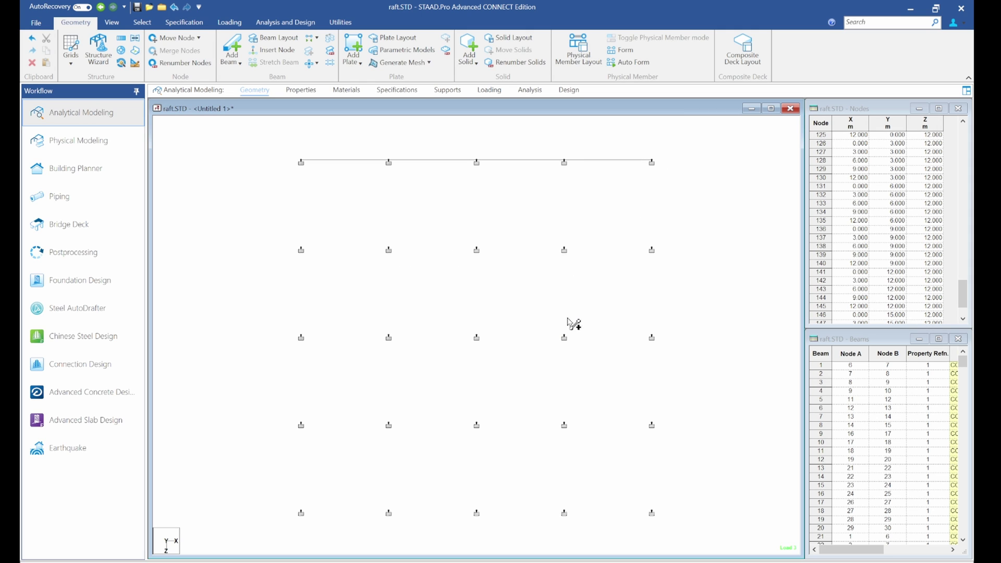
click(510, 160)
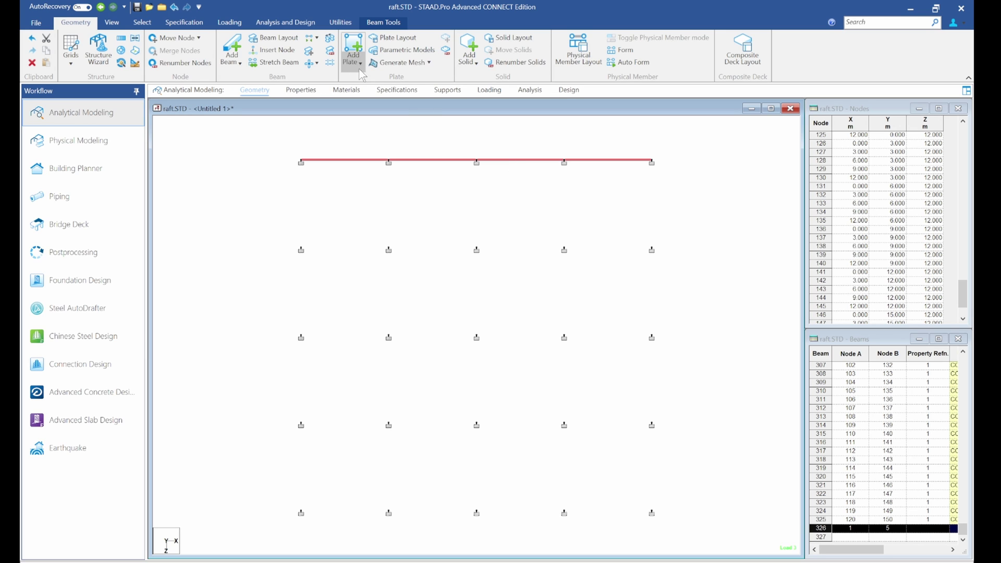
click(33, 64)
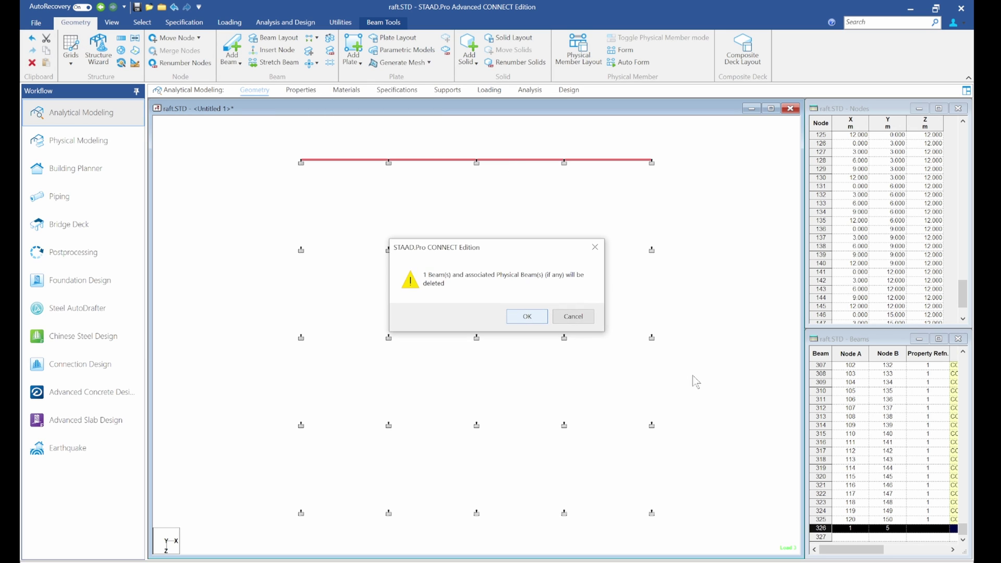
click(530, 318)
Box-select all 25 nodes and connect them with beams along X and Z, 20 members each
right_click(523, 256)
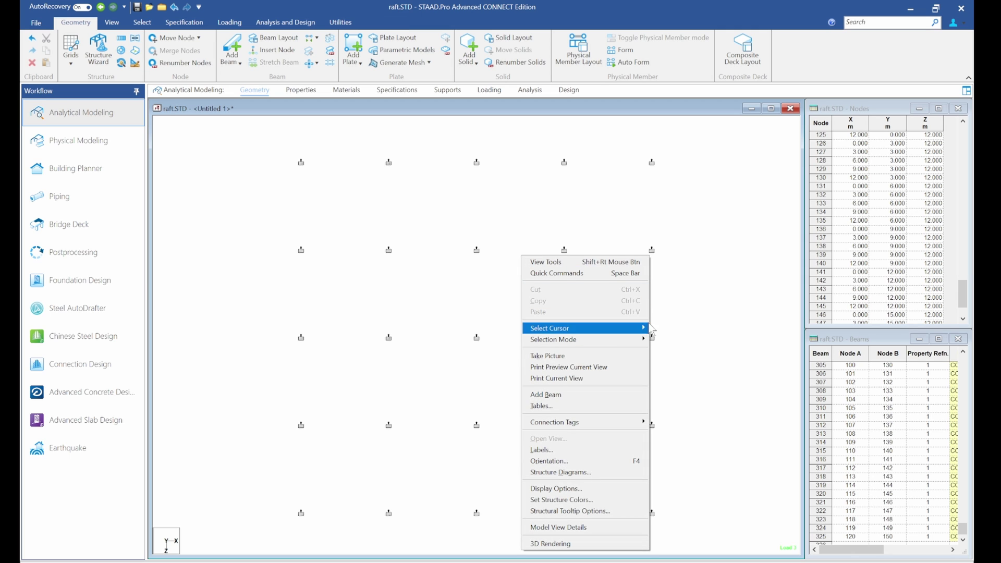
click(660, 329)
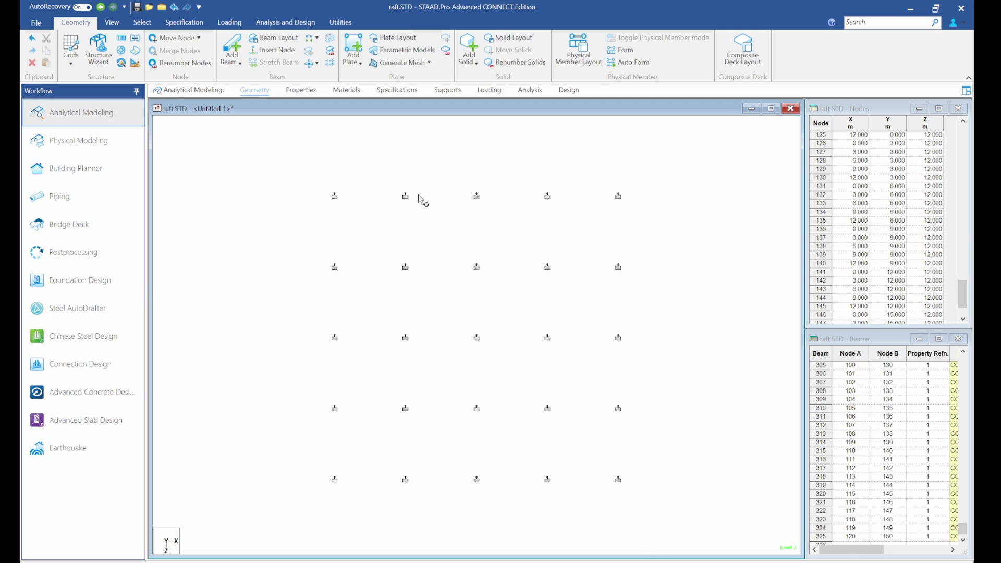
drag(270, 179, 662, 504)
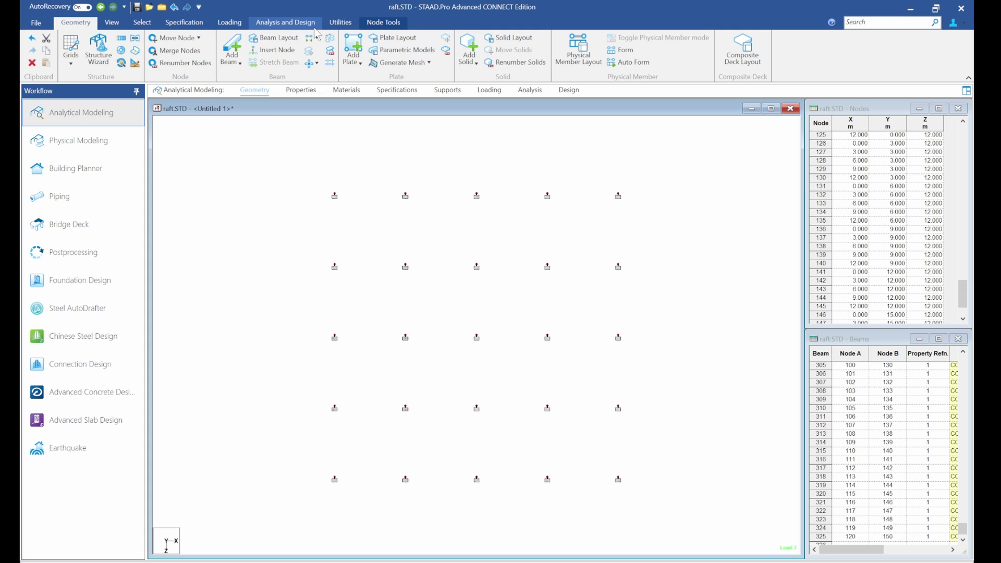
click(317, 38)
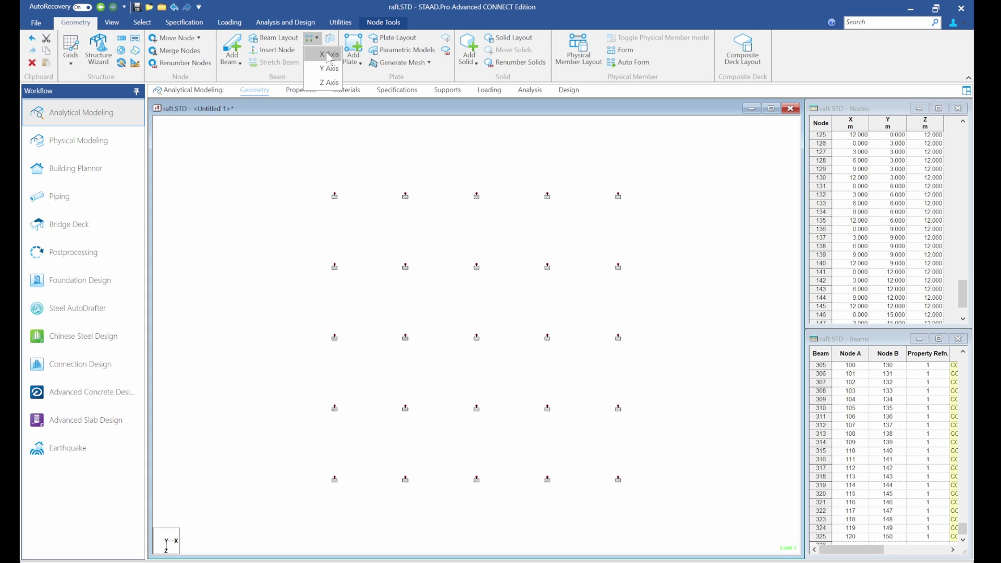
click(329, 54)
click(528, 316)
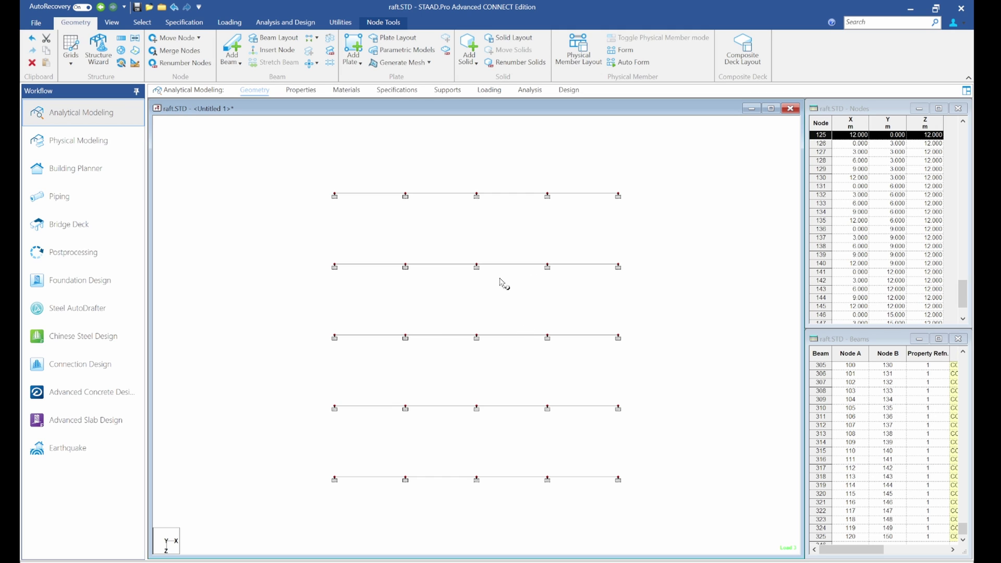
click(316, 38)
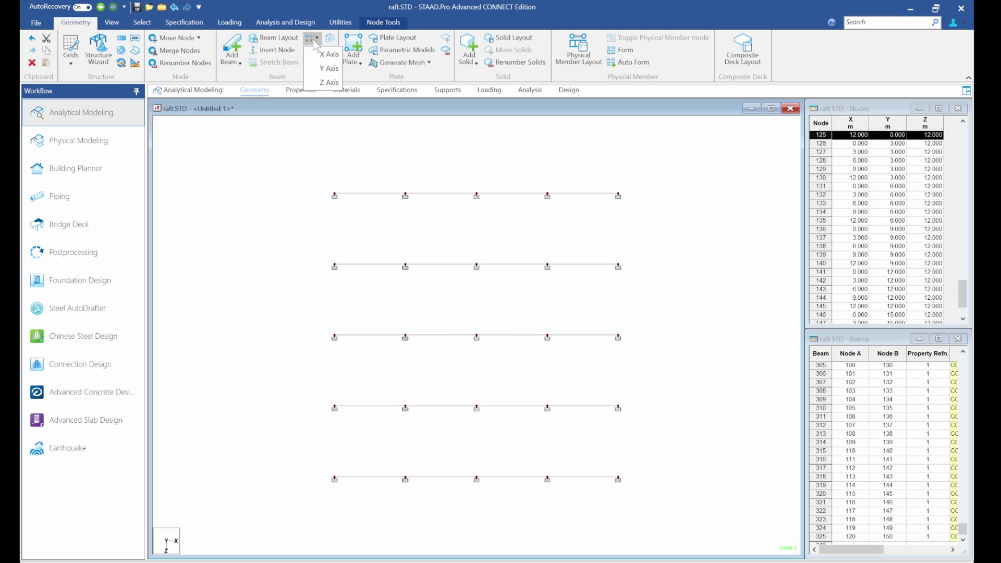
click(329, 82)
click(526, 316)
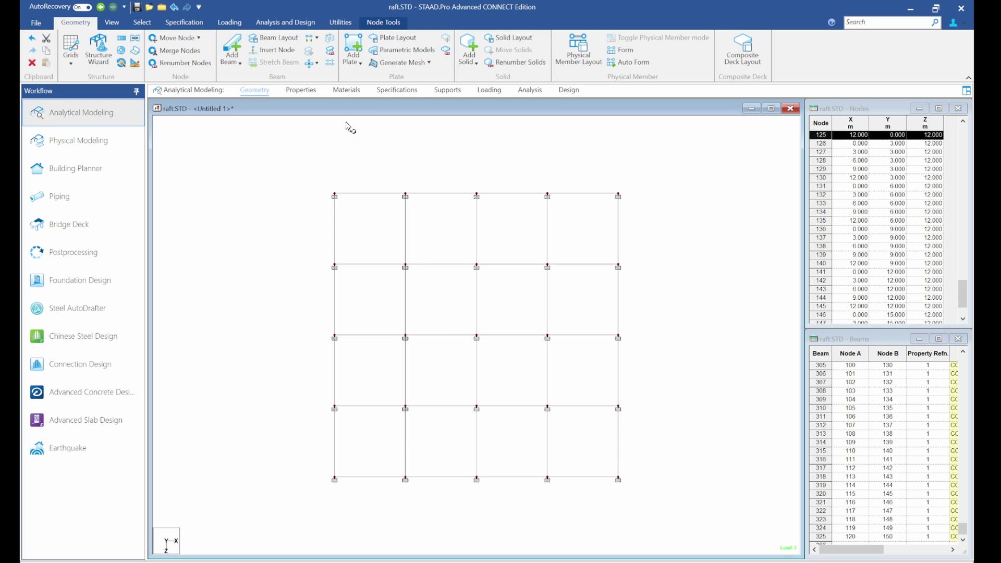
Add a Rect 1.20x0.23 section (YD 1.2, ZD 0.23) and assign it to beams 326–365
click(301, 91)
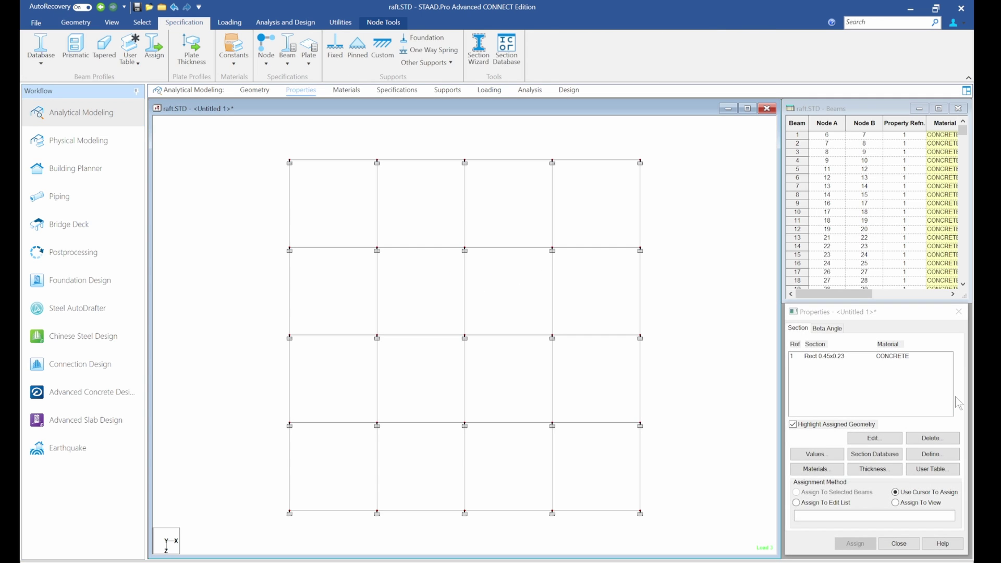
click(875, 454)
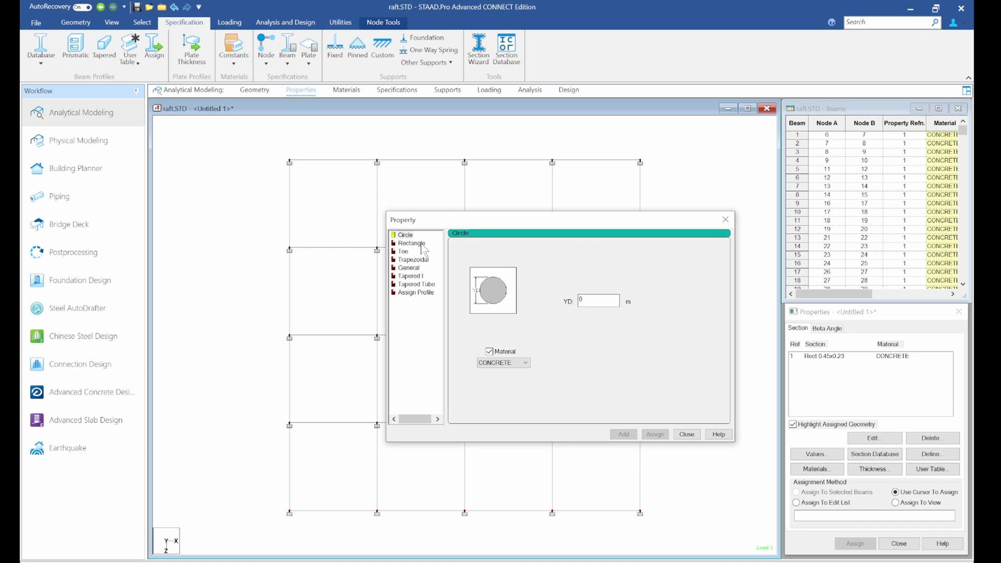
click(412, 244)
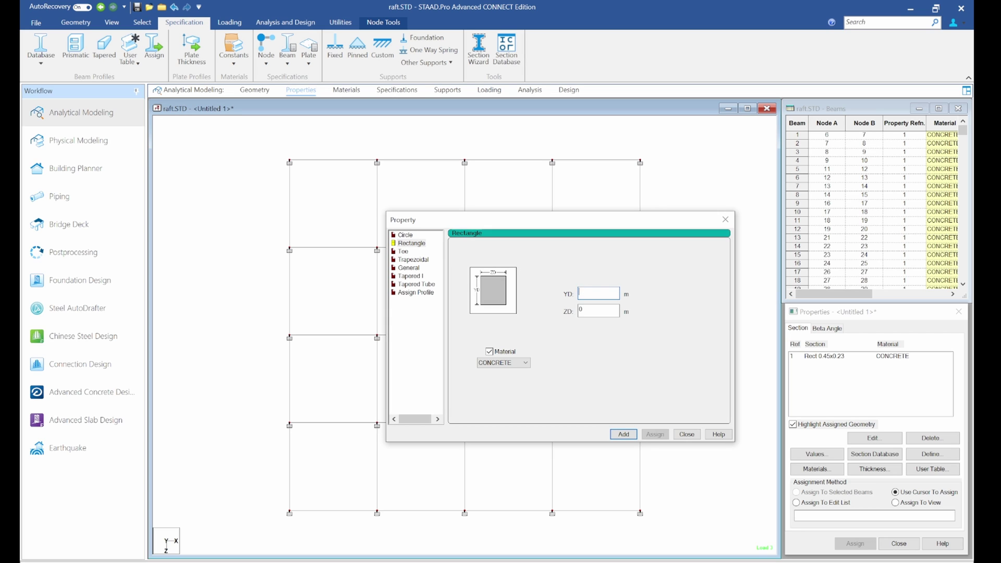
text(1)
text(0.23)
click(623, 435)
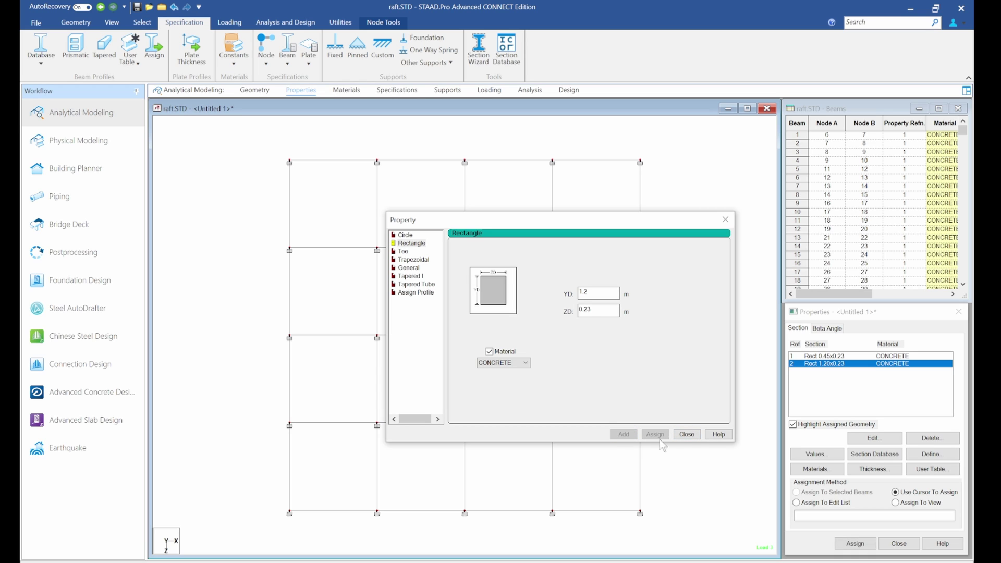
click(686, 434)
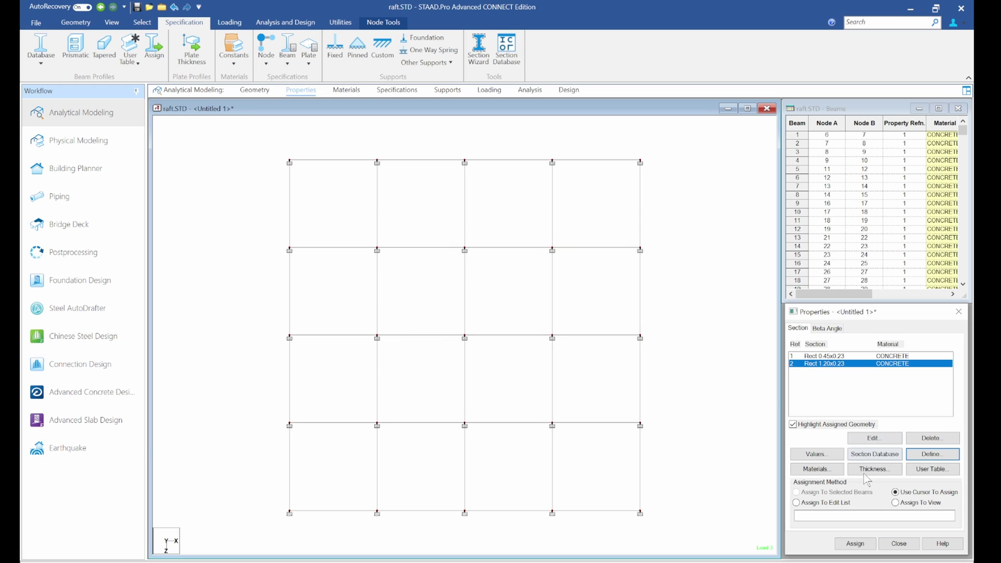
click(854, 543)
click(891, 462)
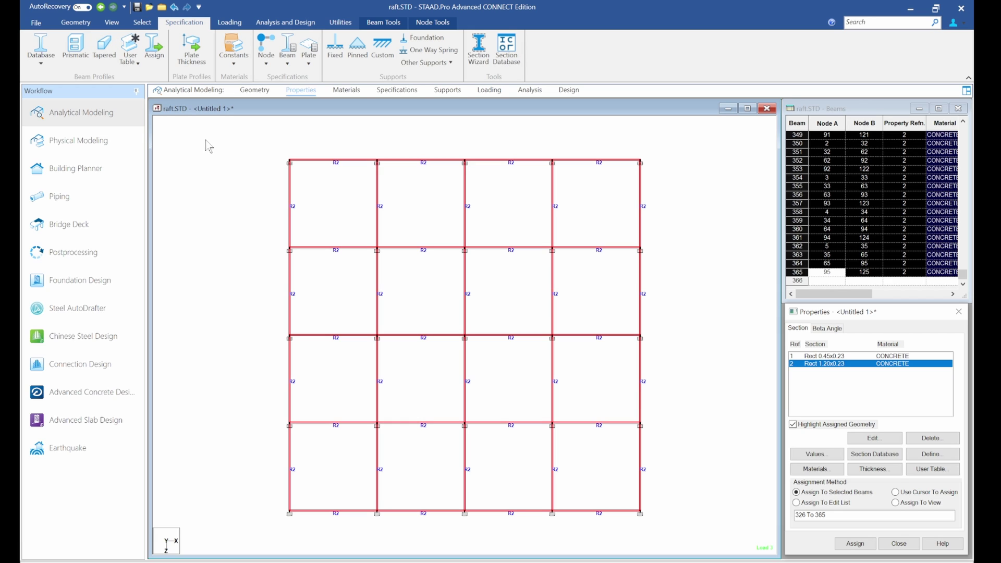
Fill the beam grid panels with 16 plates
click(77, 24)
click(353, 53)
click(371, 96)
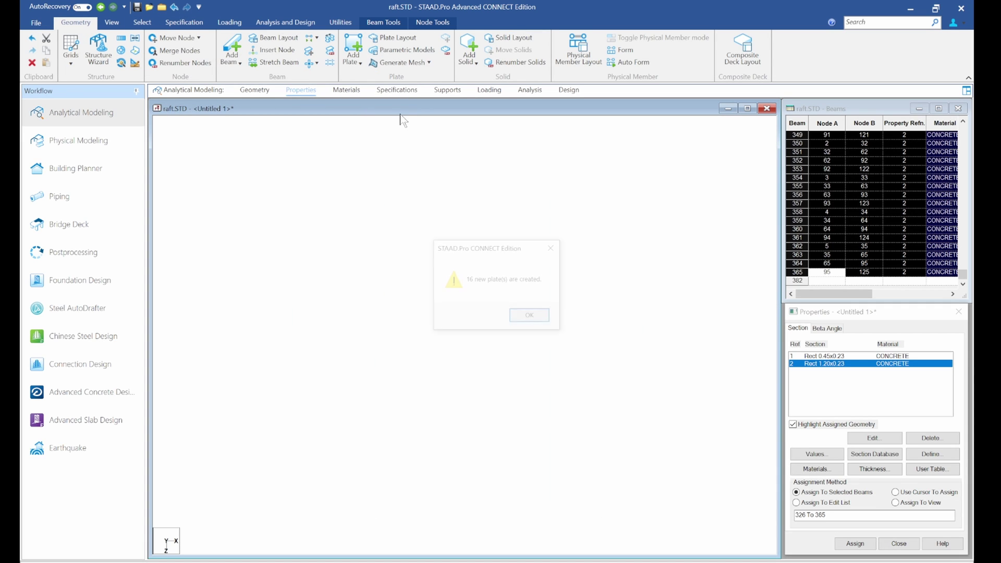
click(531, 317)
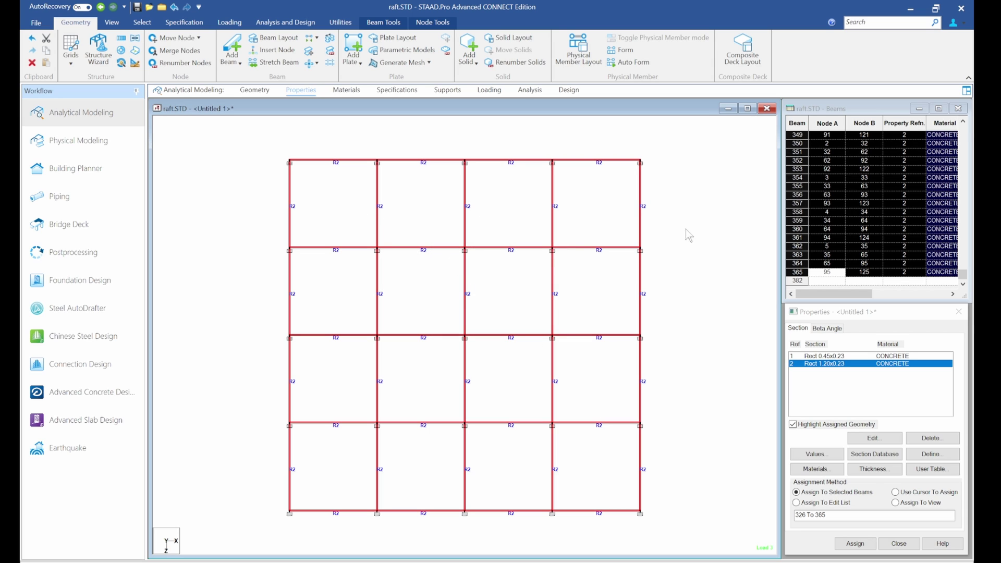
Create a 0.2 m plate thickness and assign it to plates 366–381
click(873, 468)
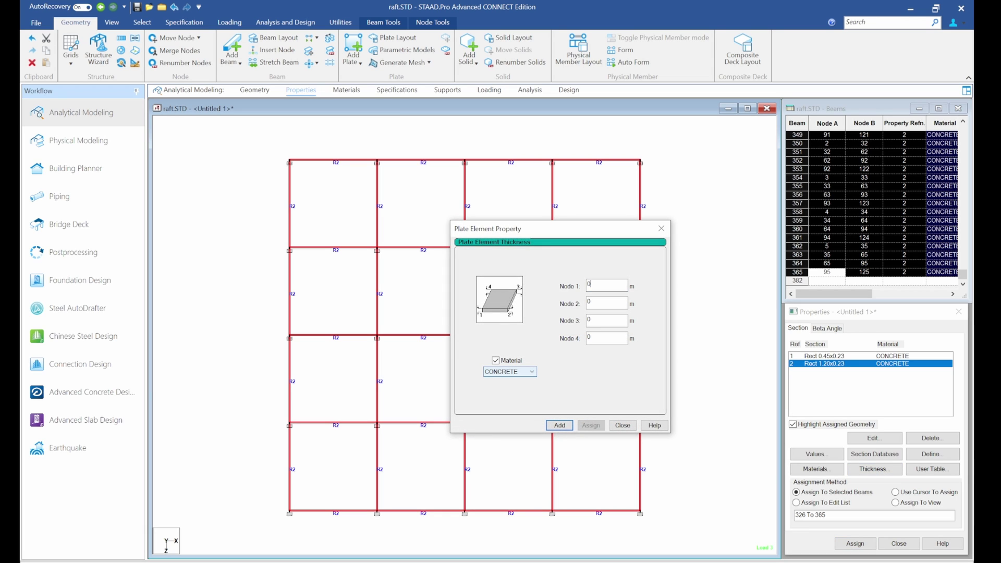
text(0.2)
click(559, 425)
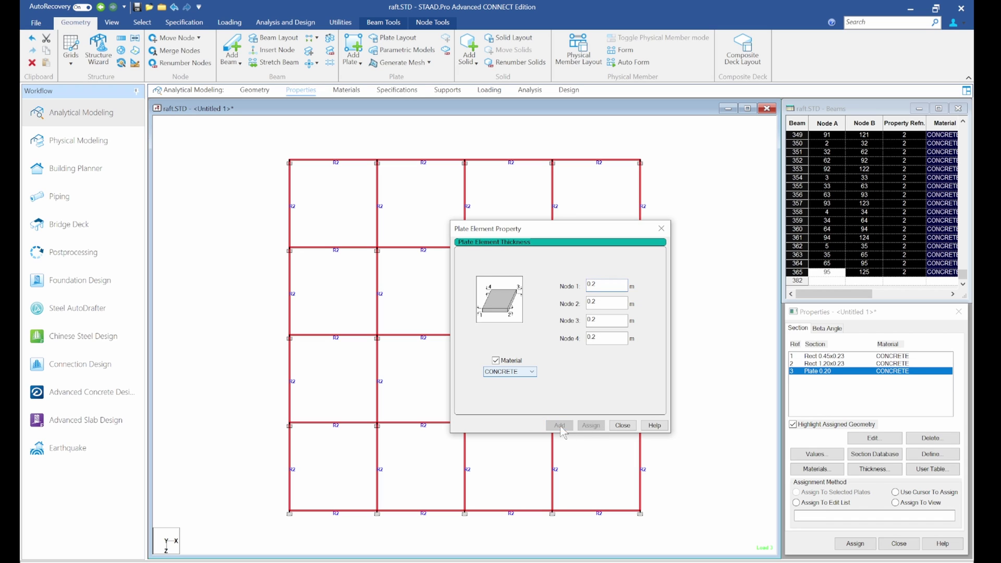
click(622, 425)
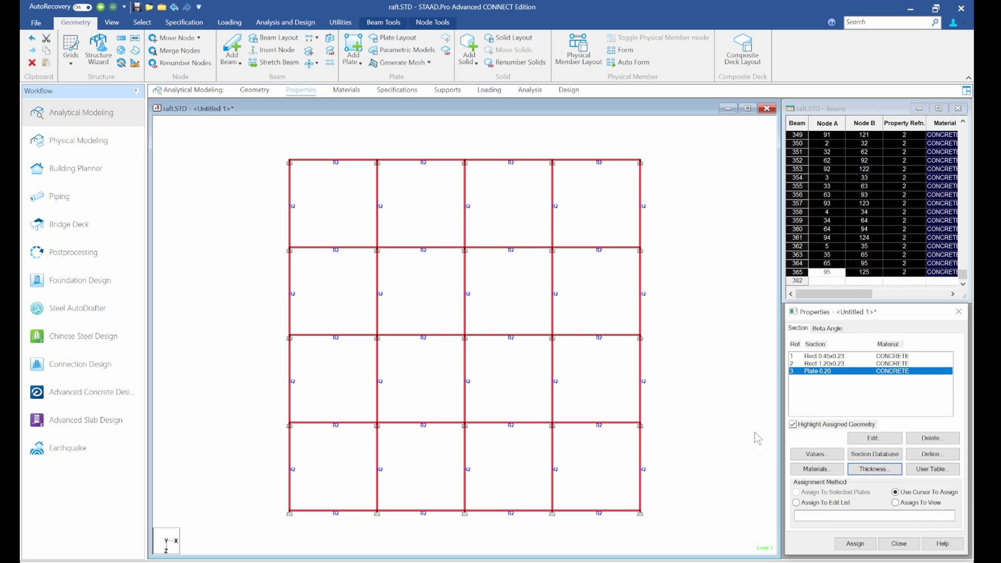
click(897, 503)
click(854, 544)
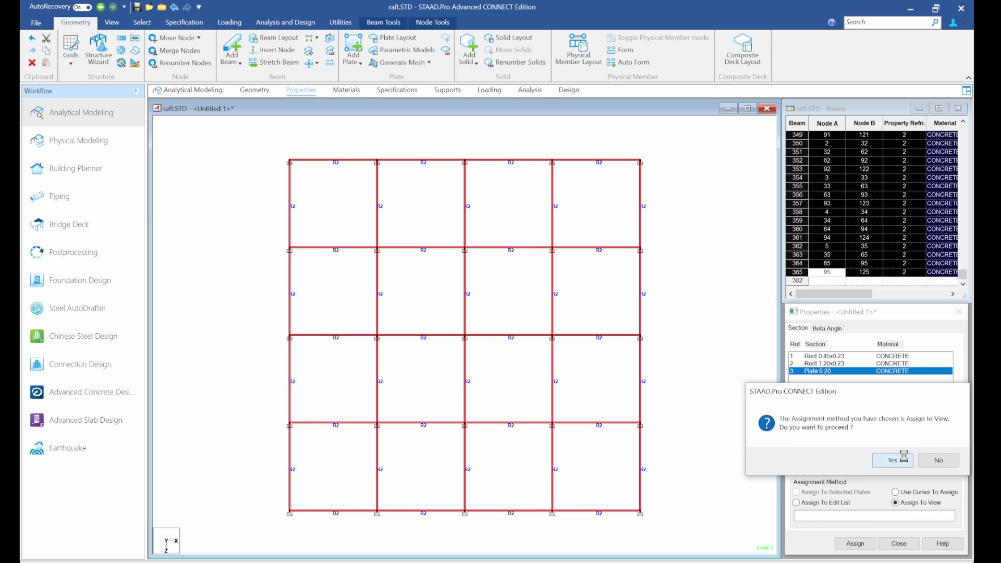
click(903, 456)
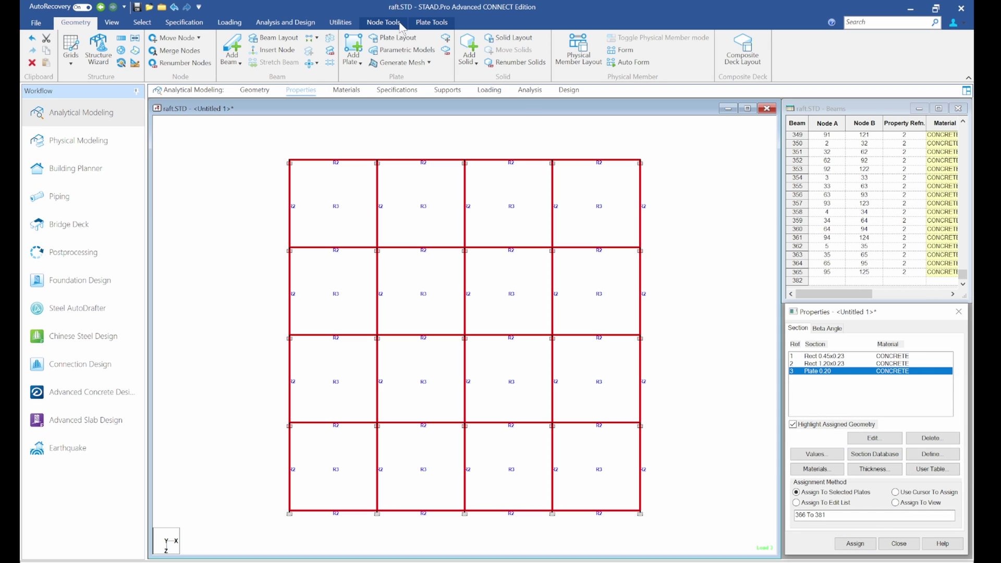
Delete the S2 Support 2 definition, leaving only S1, and clear the plate selection
click(447, 90)
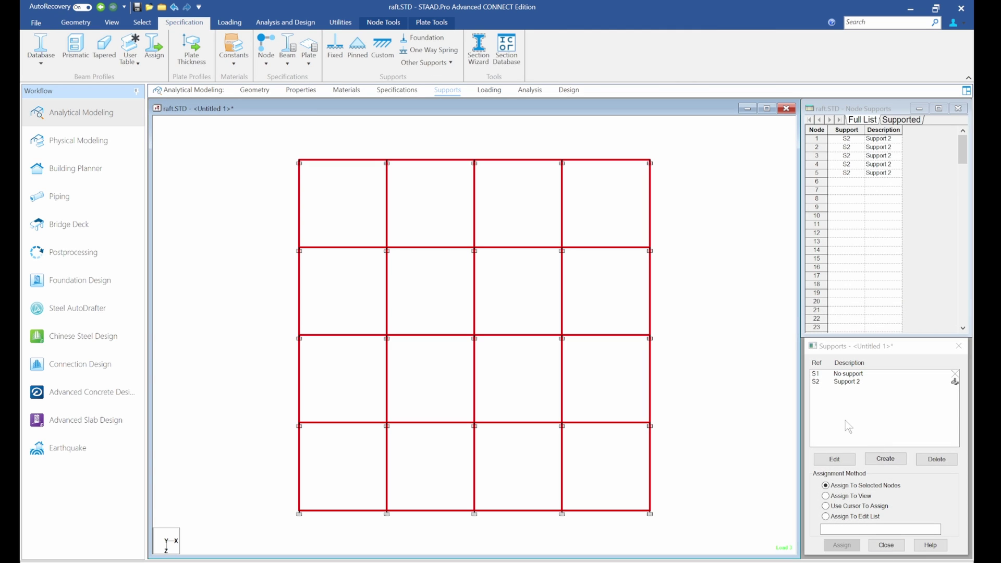
click(847, 383)
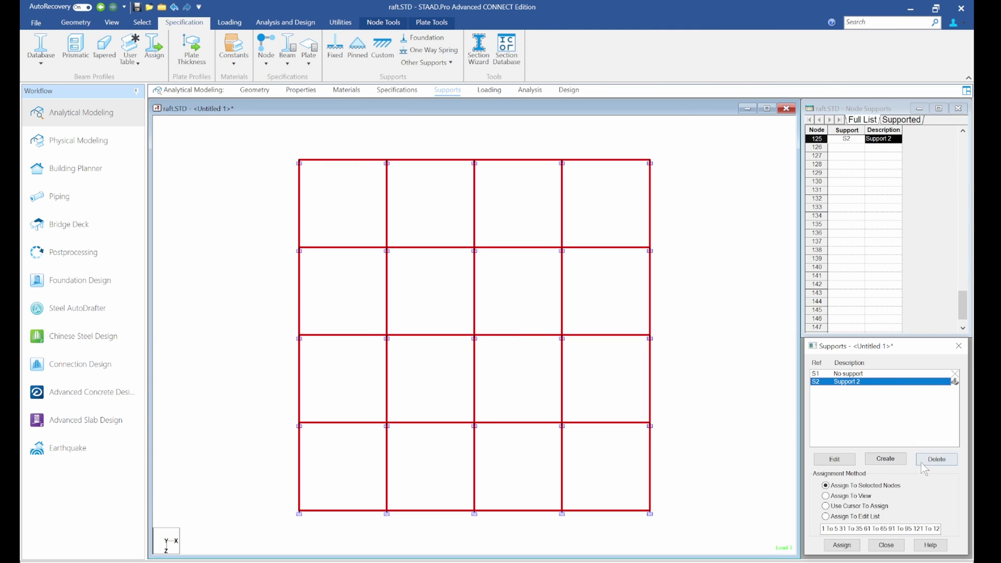
click(937, 459)
click(892, 489)
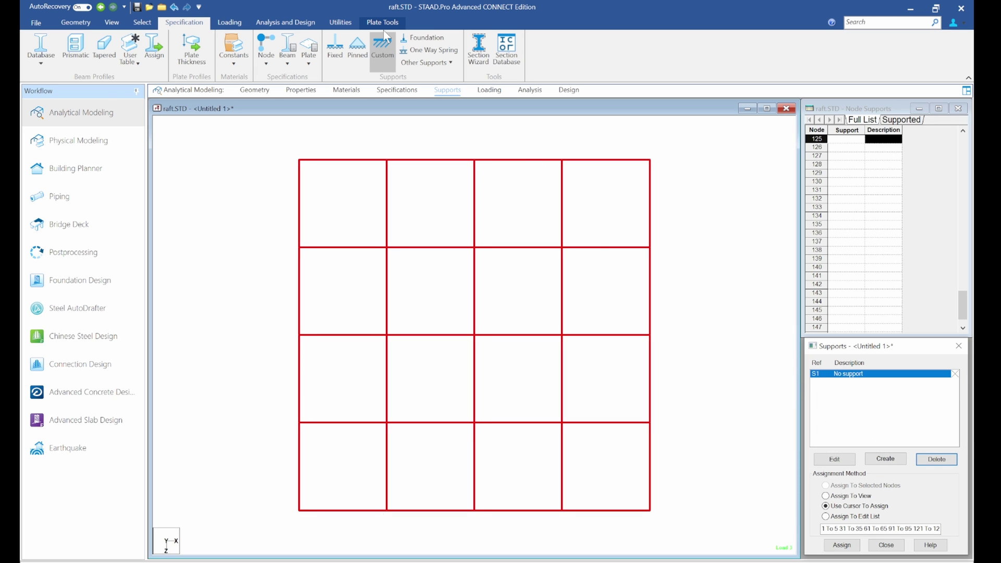
click(221, 155)
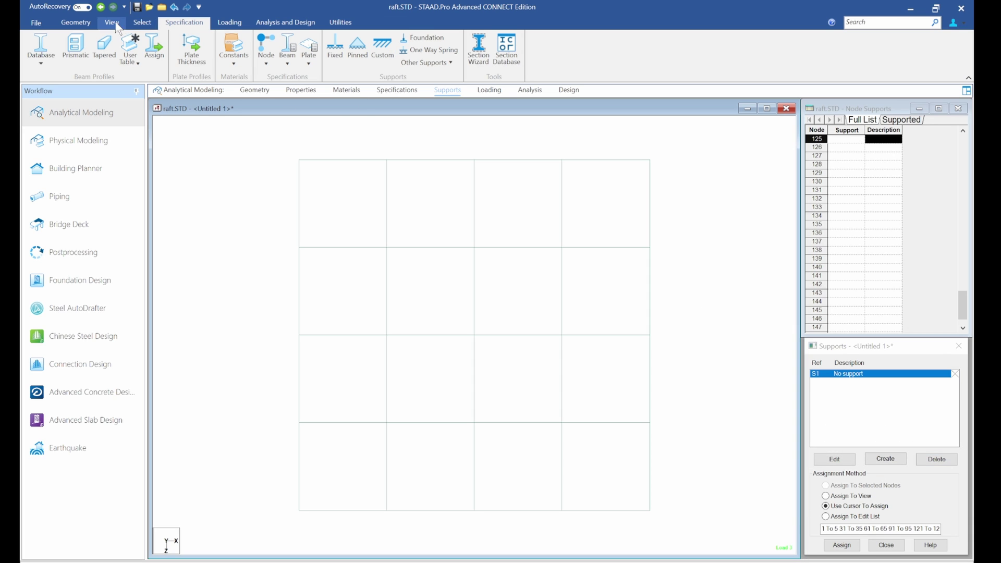
Display the whole structure in 3-D and orbit it in a 3D Rendered View
click(111, 22)
click(162, 48)
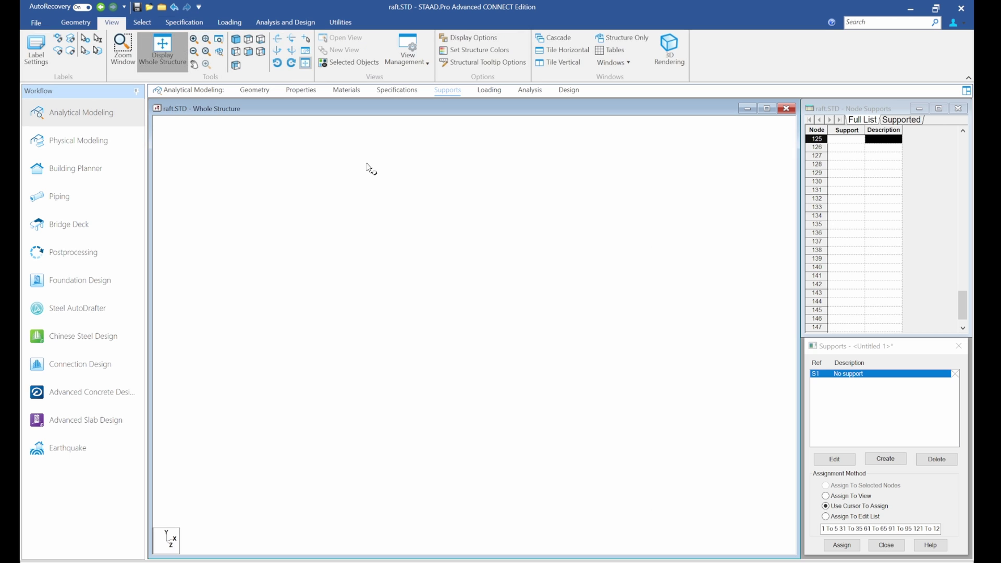
right_click(639, 186)
click(701, 476)
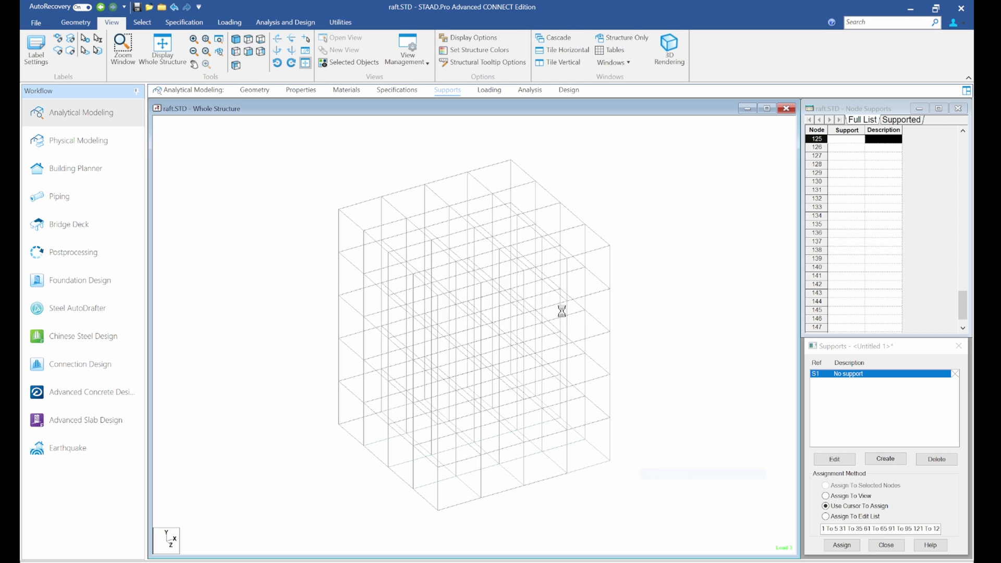
drag(707, 442, 609, 305)
drag(562, 478, 655, 418)
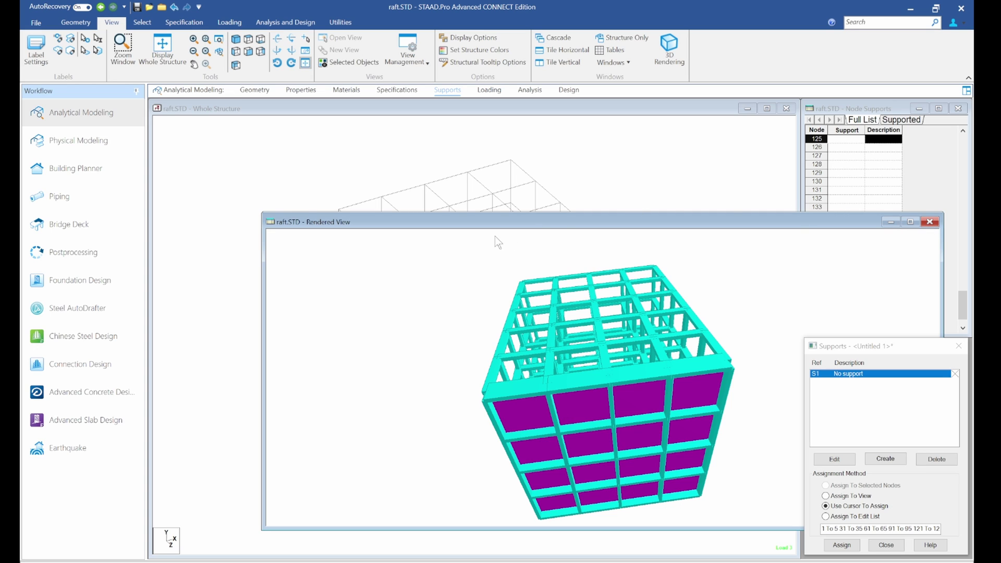
Close the rendered view and window-select the 16 raft plates with the Plates Cursor
click(929, 223)
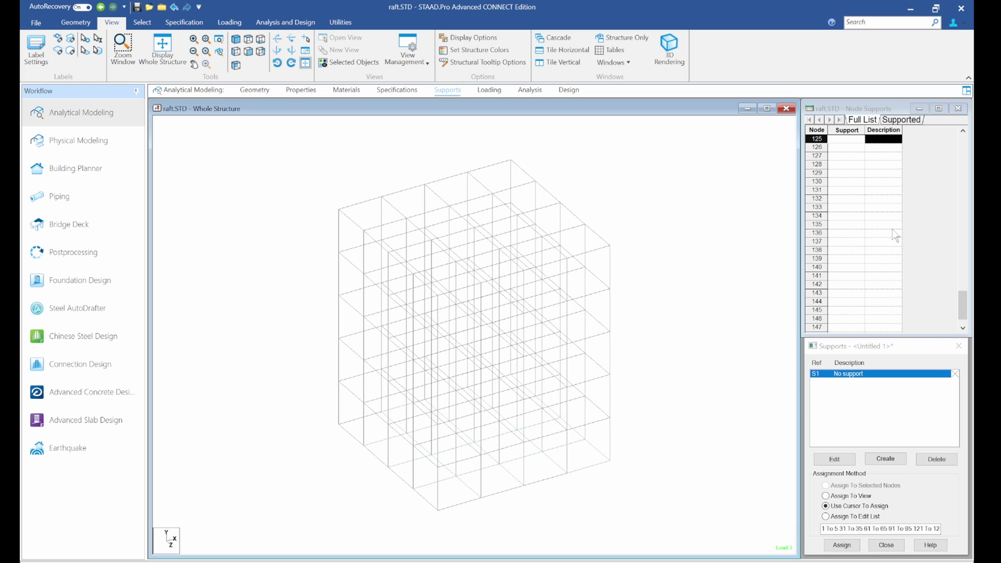
right_click(643, 222)
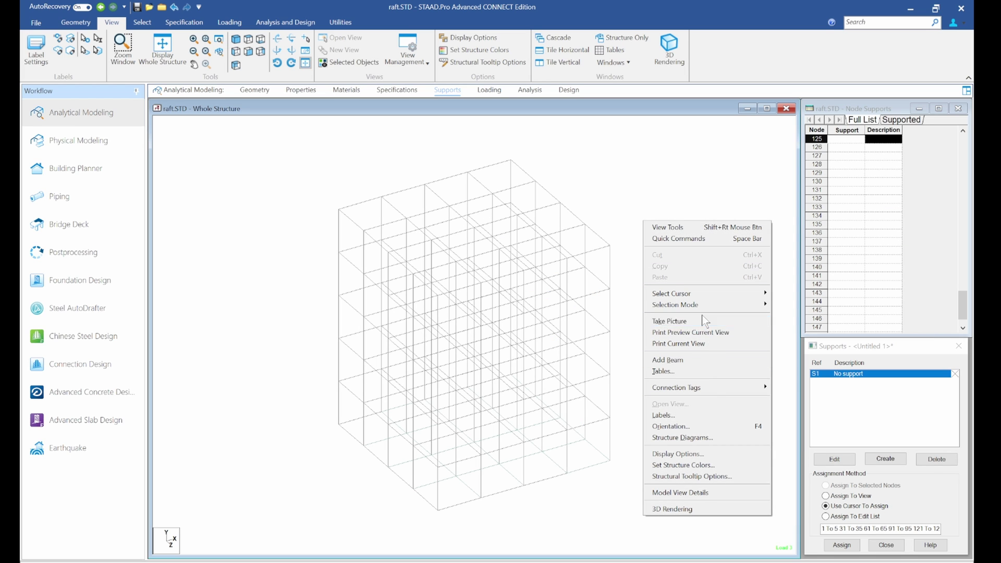
mouse_move(751, 294)
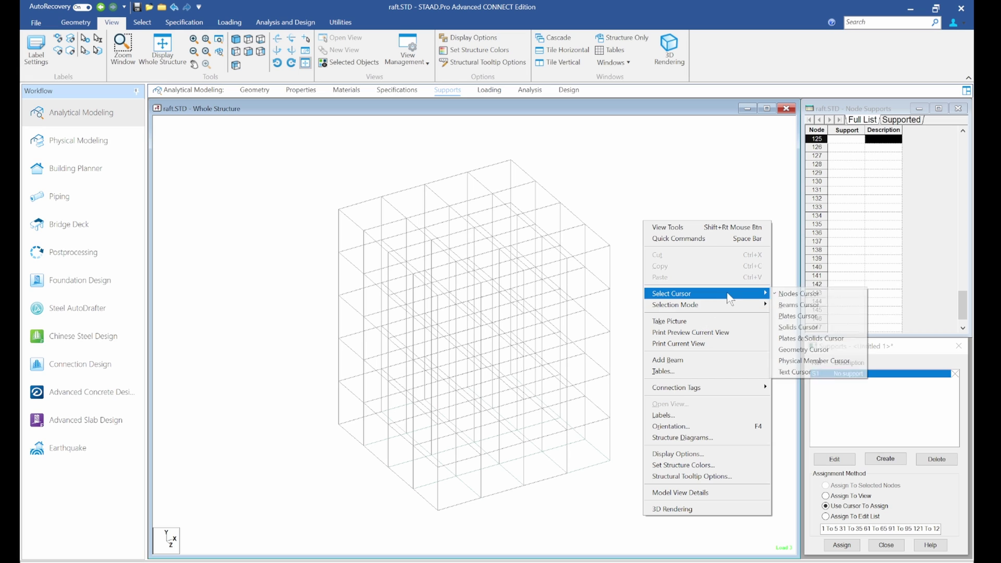
click(811, 315)
drag(306, 168, 693, 505)
Generate a plate mesh on the selected raft plates with 10 divisions per edge
right_click(655, 249)
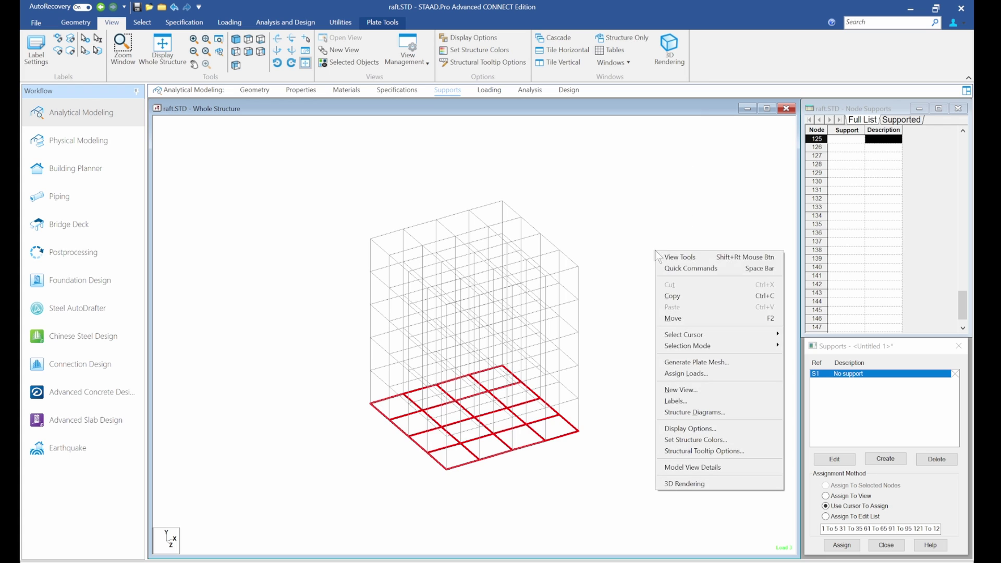
click(739, 368)
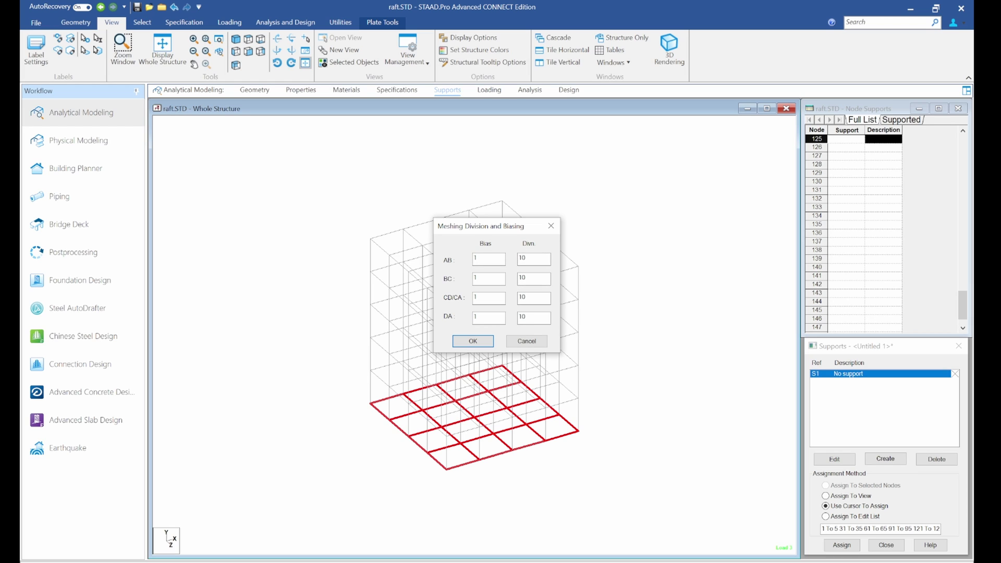
click(473, 340)
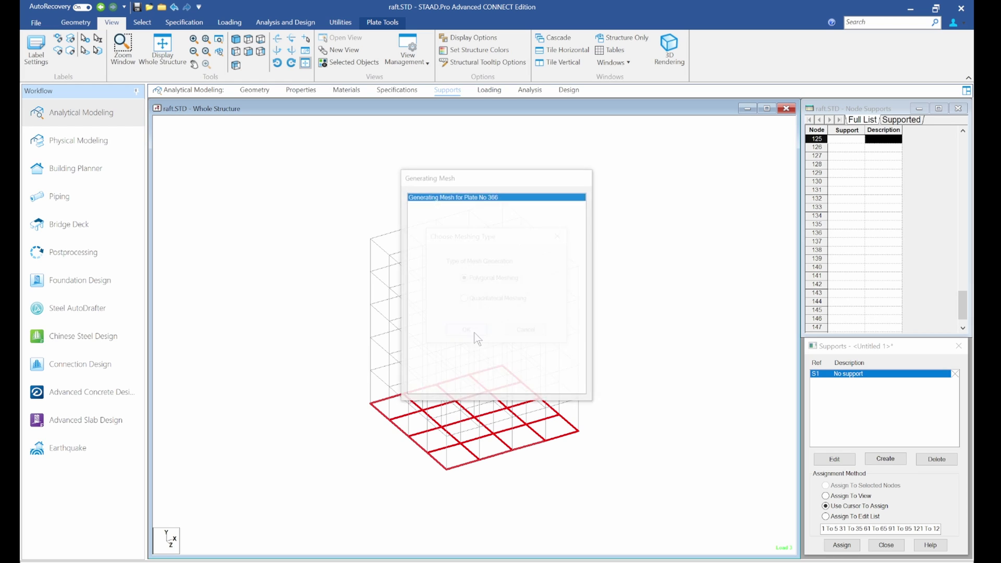
click(468, 330)
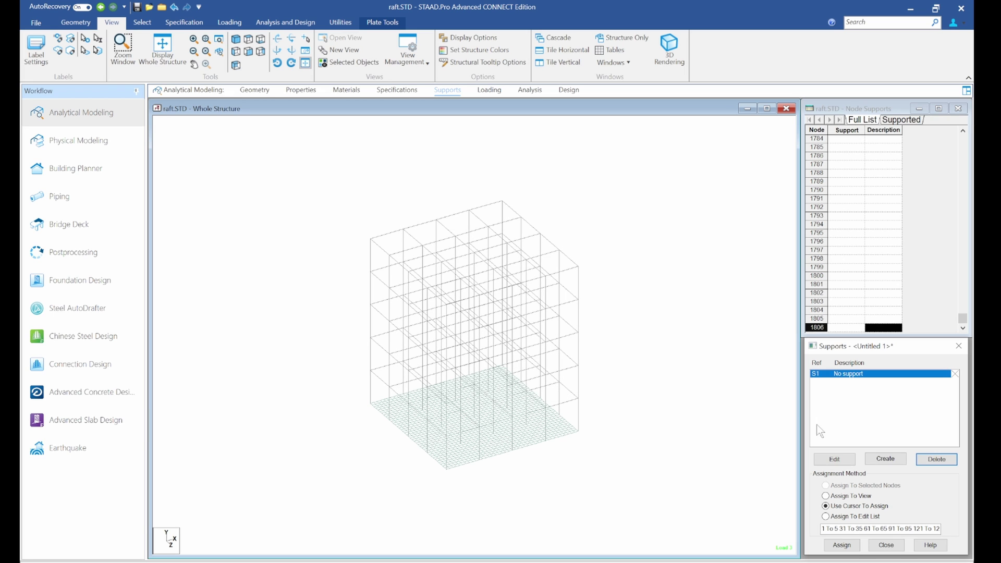
Create a new Plate Mat foundation support in the Y direction, ready for the modulus value
click(879, 460)
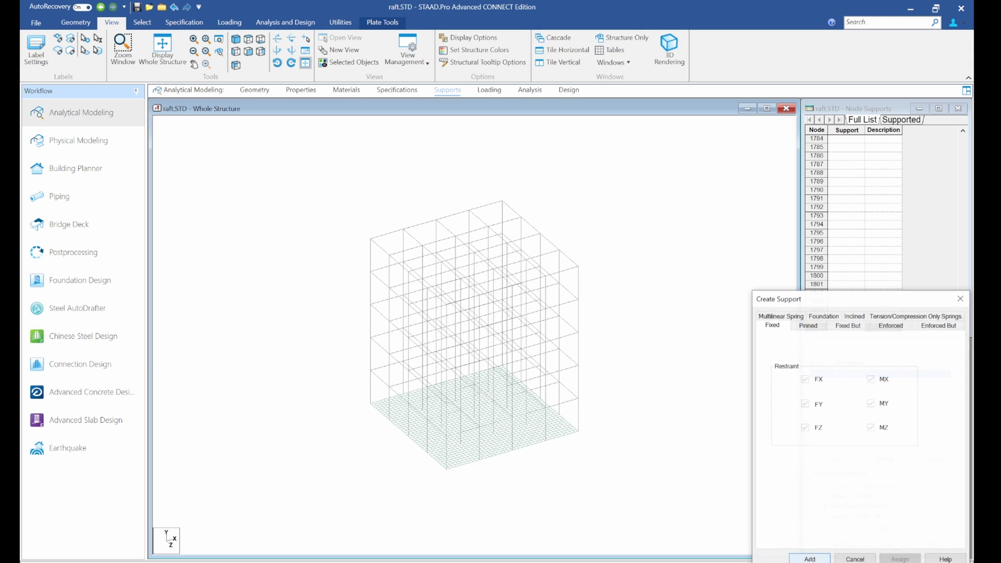
click(823, 317)
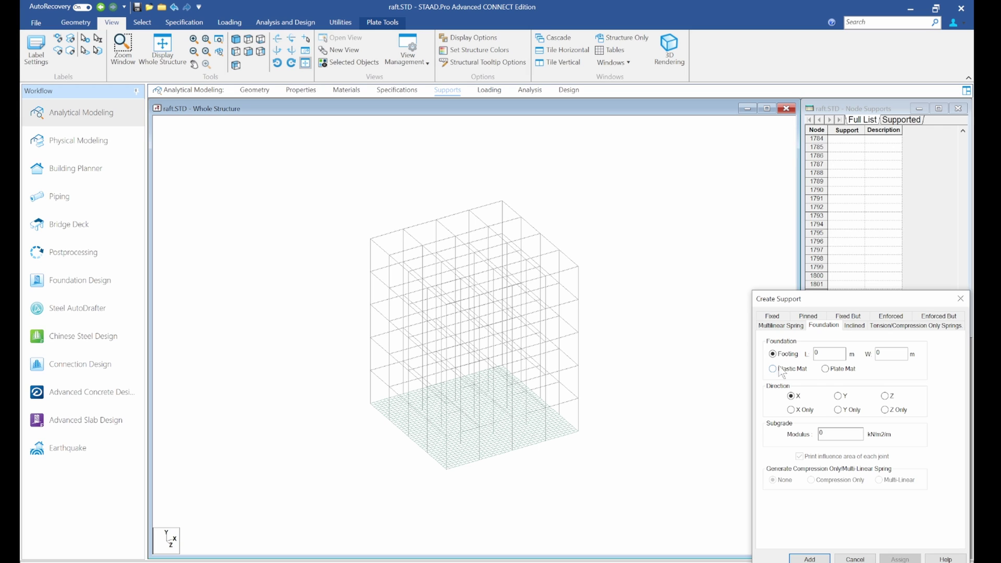
click(825, 369)
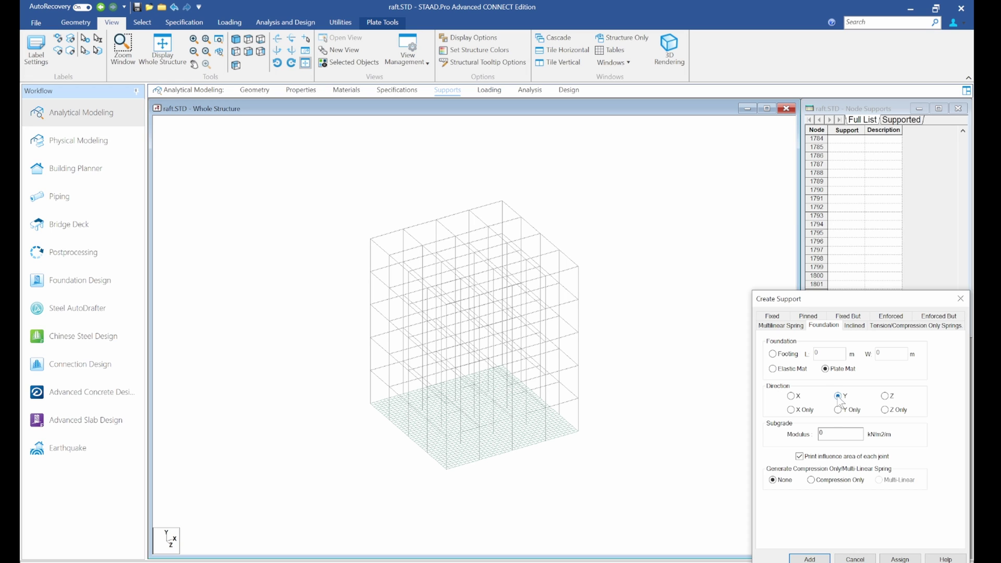
click(820, 436)
Find the medium dense sand subgrade modulus (9600–80000 kN/m³) in Bowles' Table 9-1
key(alt+Tab)
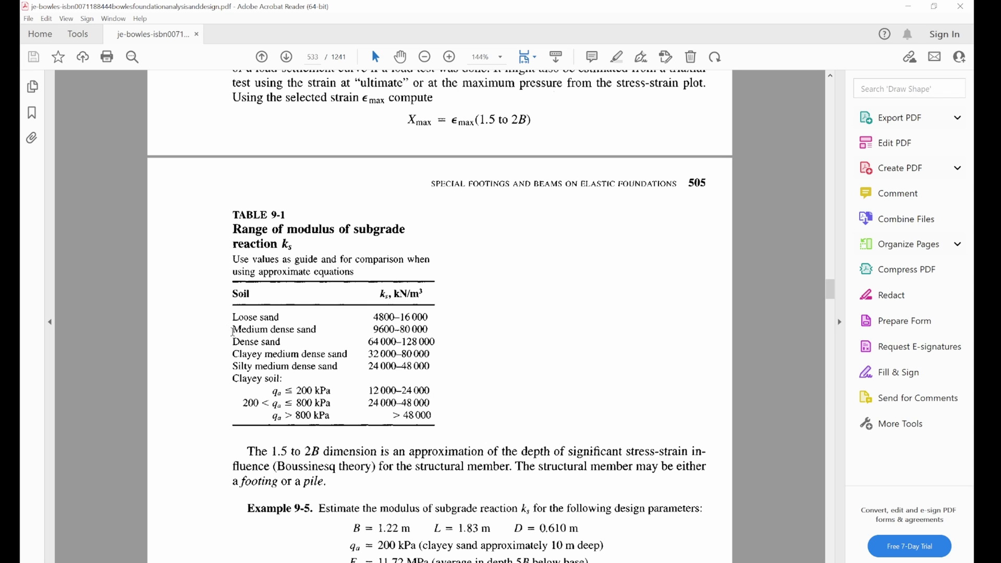
drag(233, 330, 429, 329)
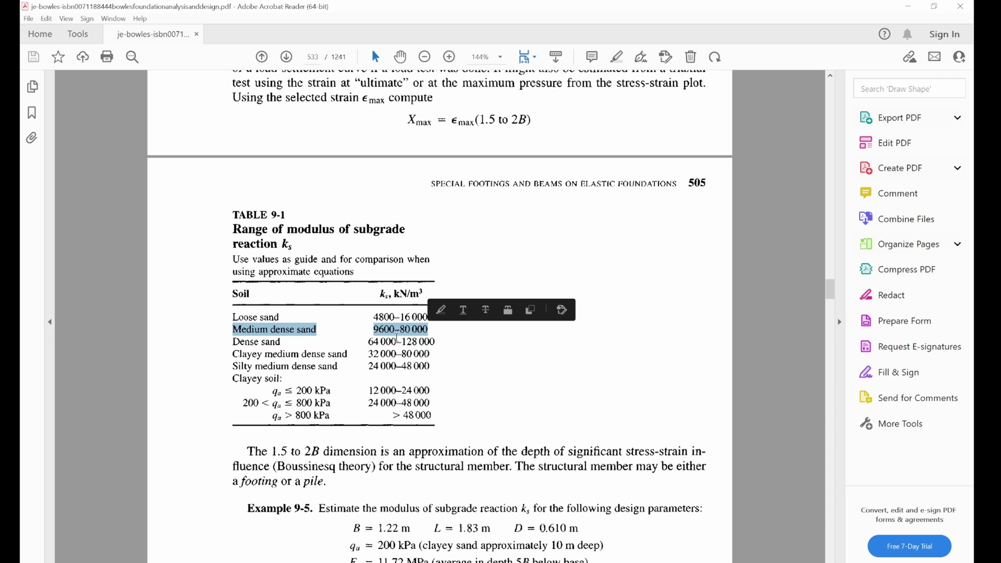
scroll(375, 289, up, 3)
scroll(375, 289, up, 10)
scroll(375, 288, up, 20)
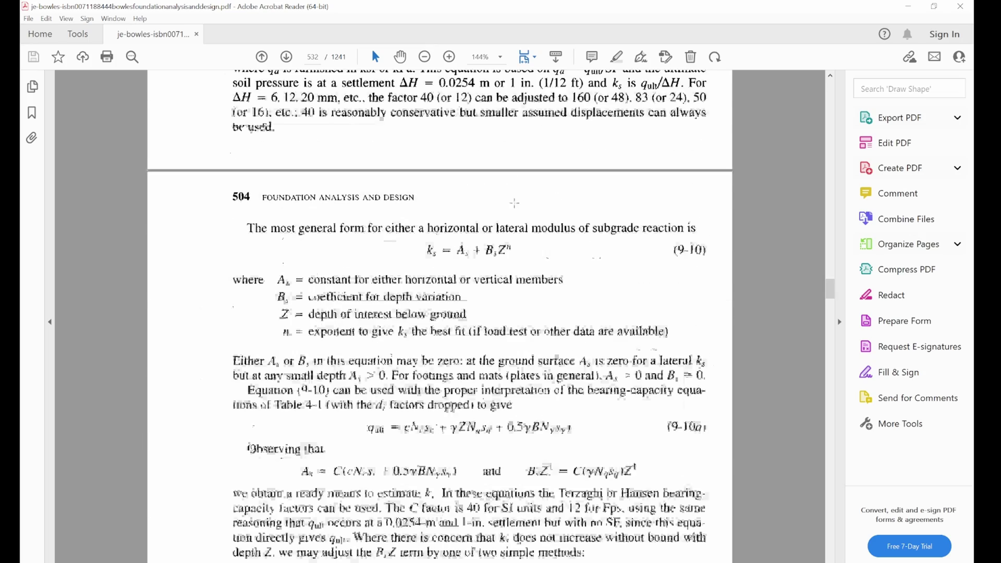
scroll(375, 289, up, 15)
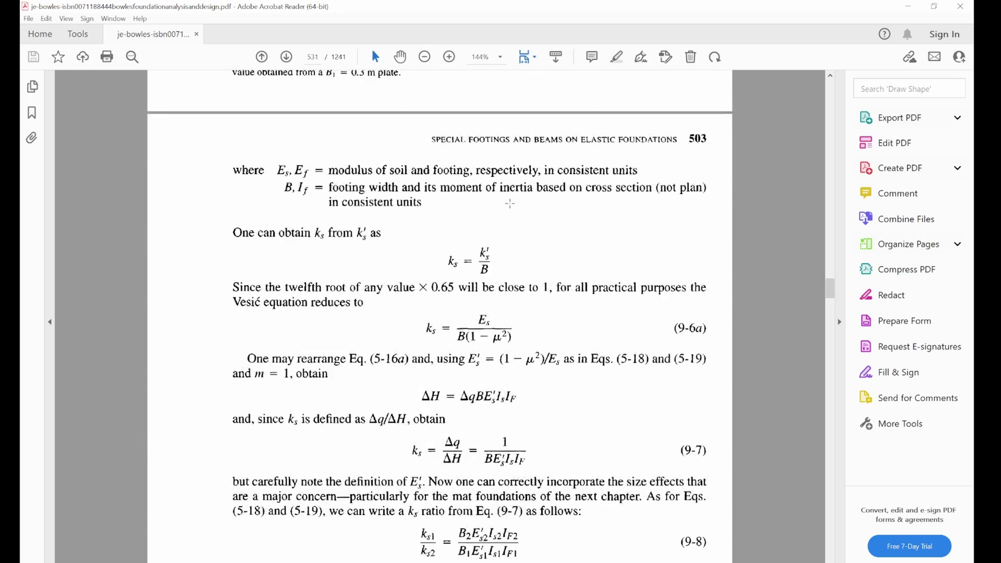
scroll(491, 205, down, 20)
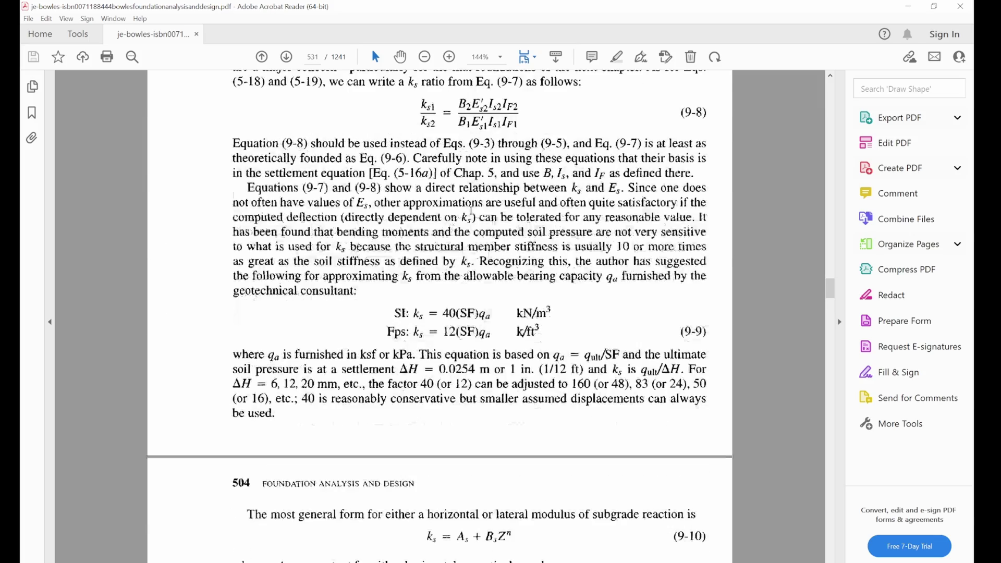
scroll(471, 209, down, 15)
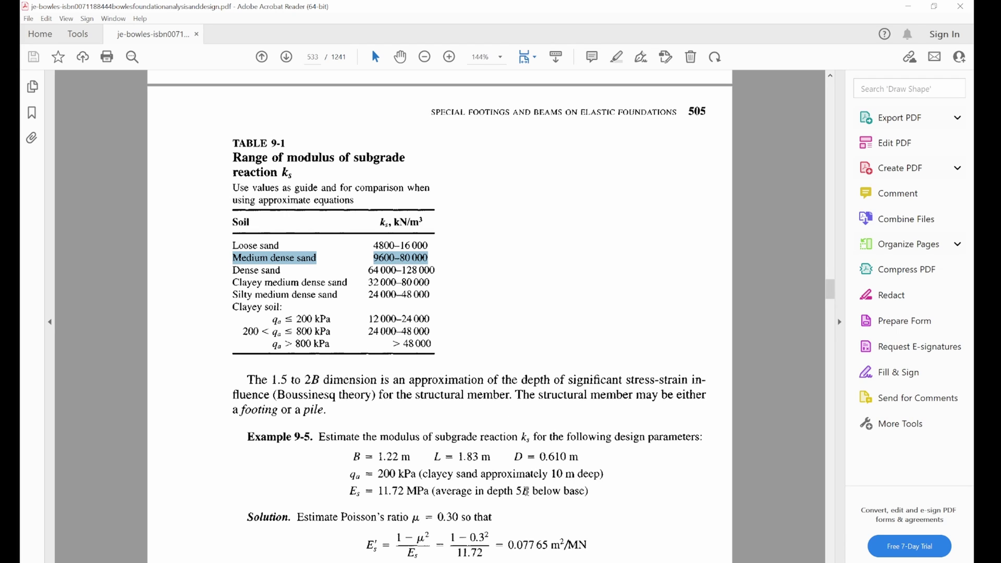
Enter subgrade modulus 45 and add the plate-mat support definition
key(alt+Tab)
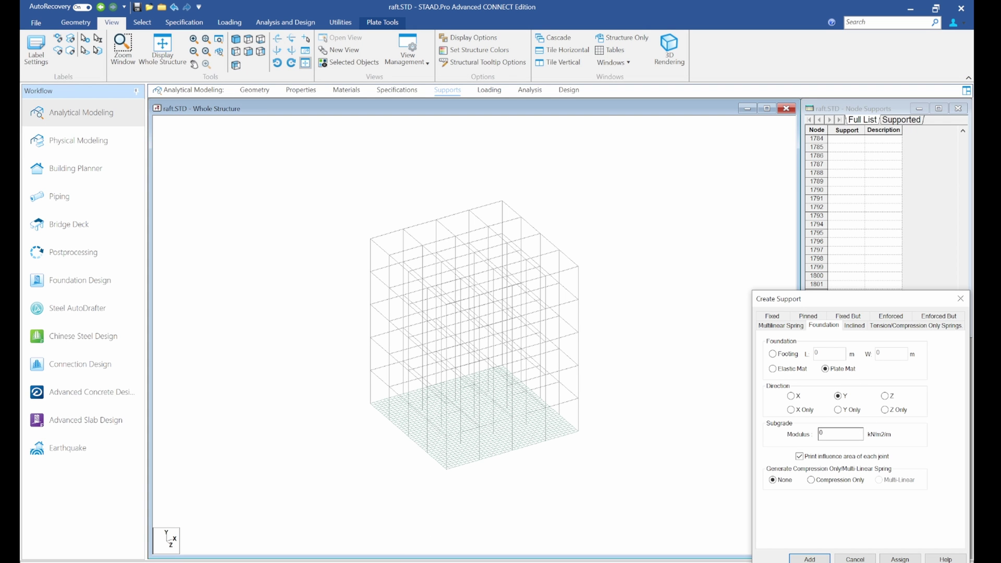
text(45000)
click(828, 557)
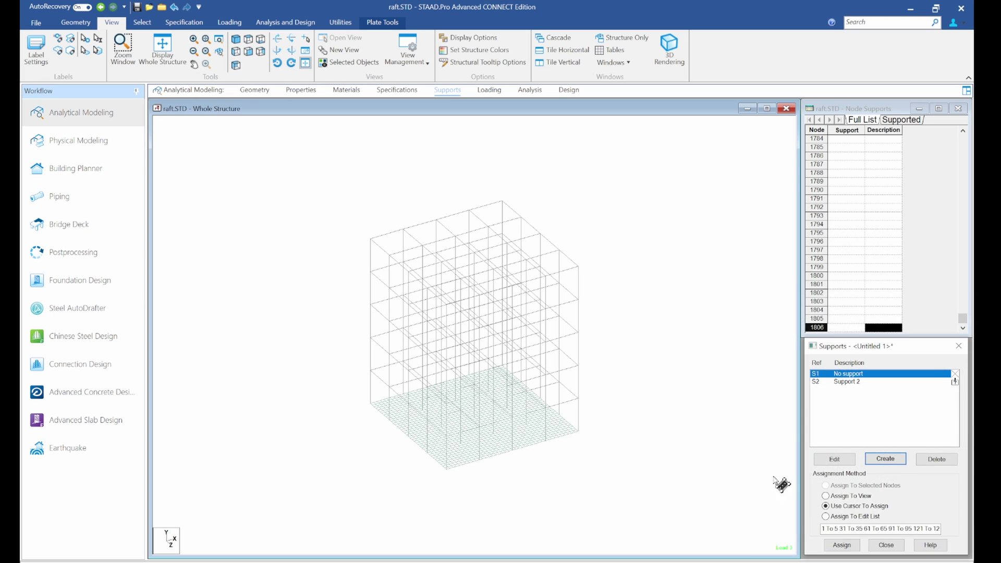
Assign Support 2 to the meshed raft plates selected along the base in front view
click(236, 51)
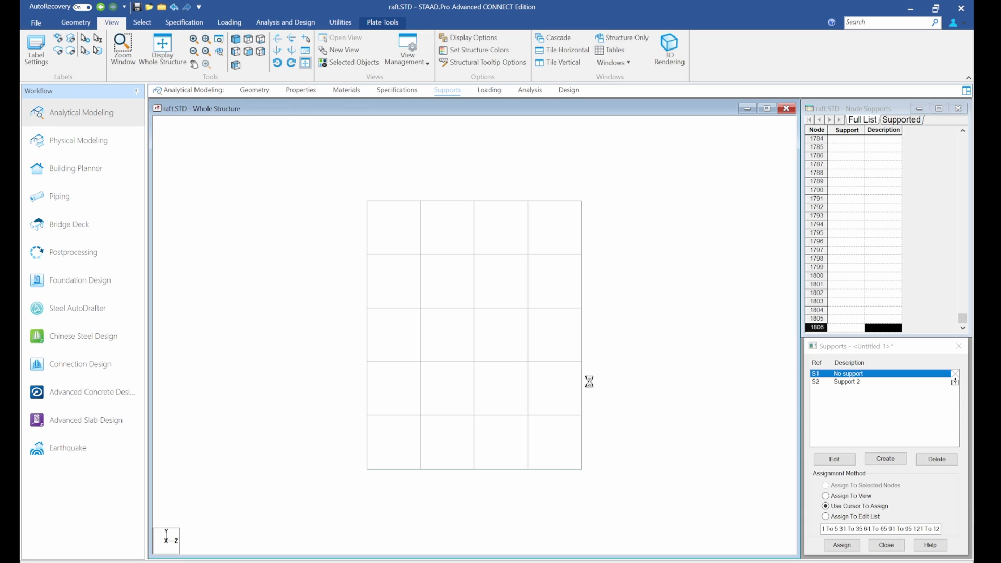
drag(344, 457, 678, 475)
click(820, 382)
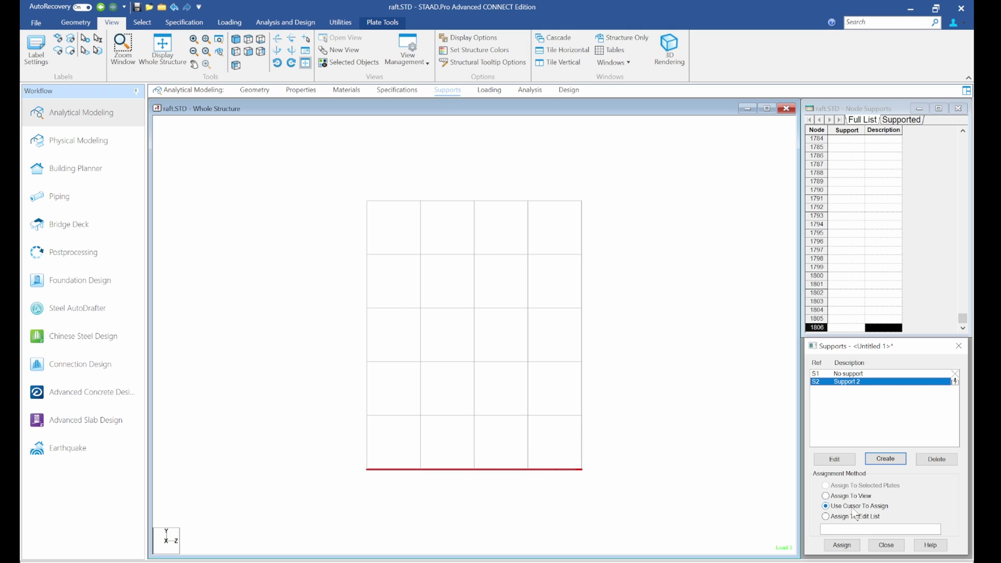
click(534, 491)
drag(340, 459, 625, 510)
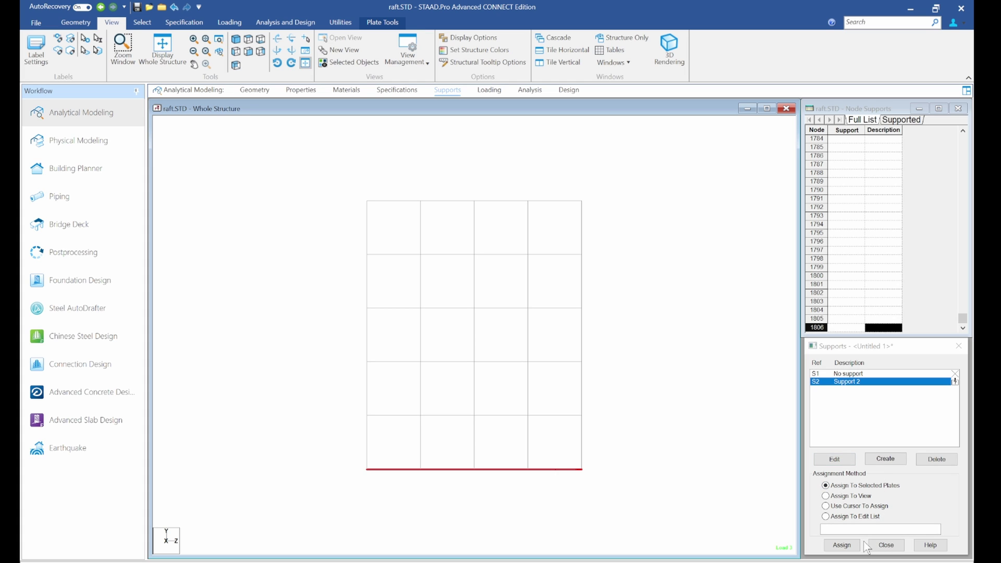
click(842, 545)
click(890, 478)
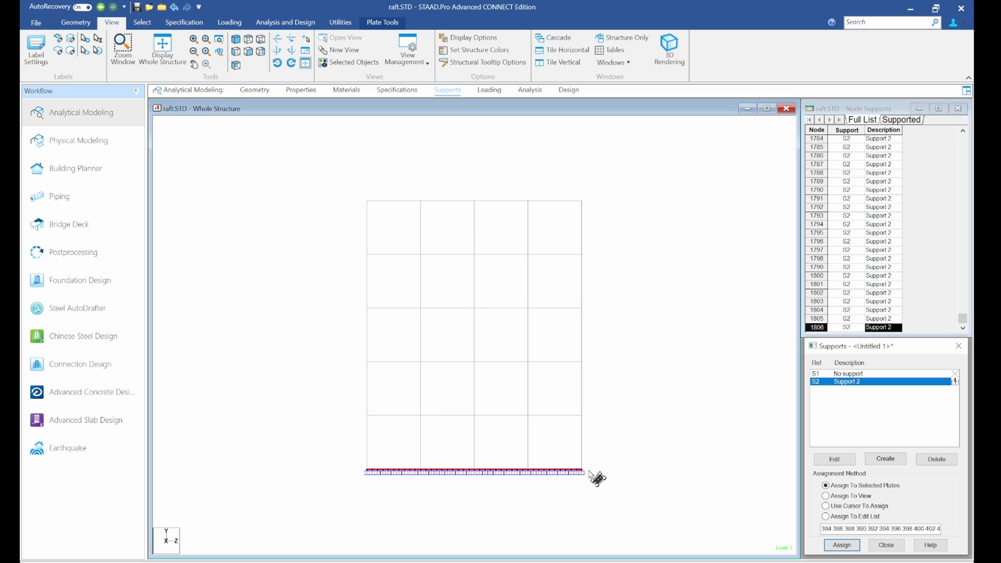
click(235, 44)
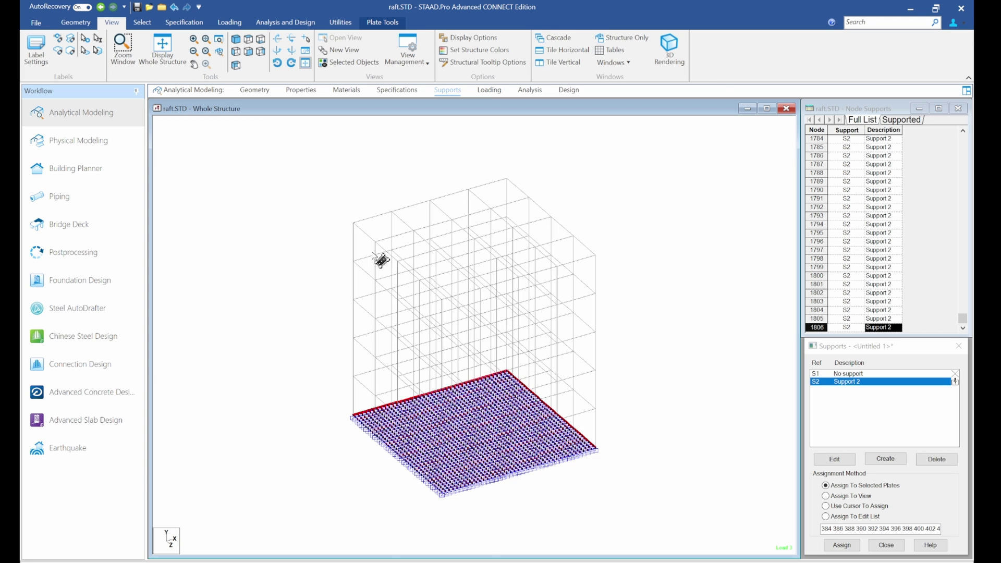
Run the analysis, saving the modified raft model first
click(97, 251)
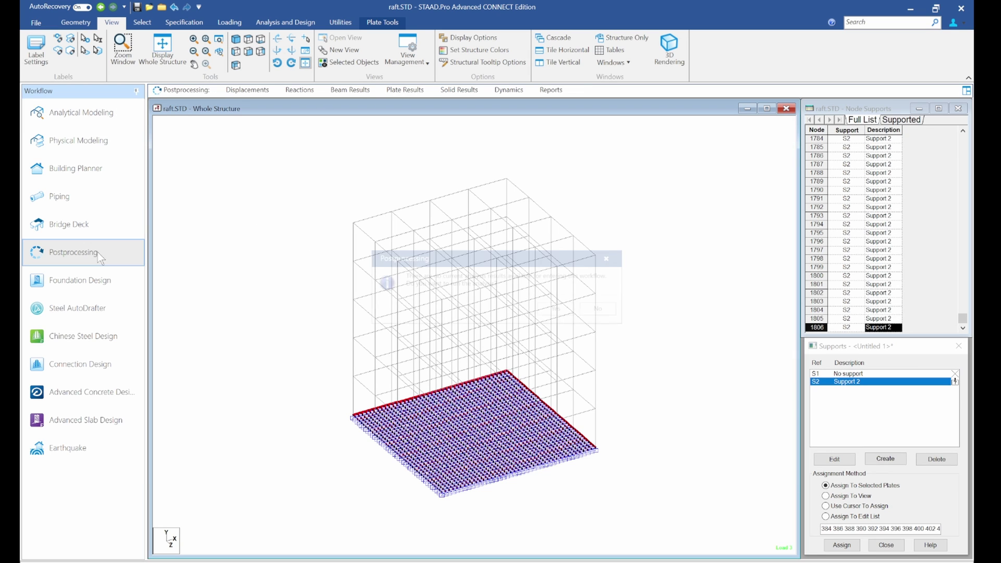
click(559, 309)
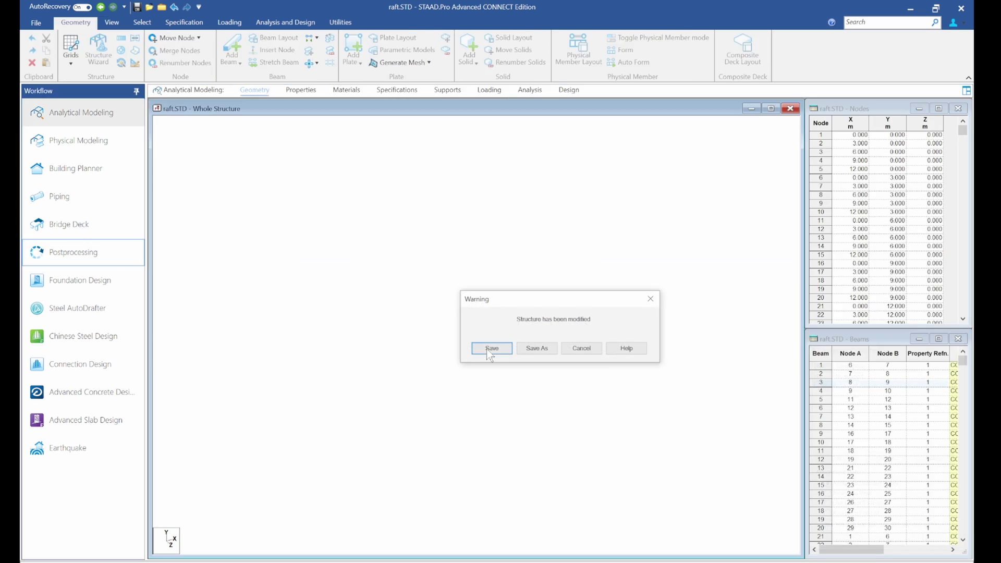
click(489, 349)
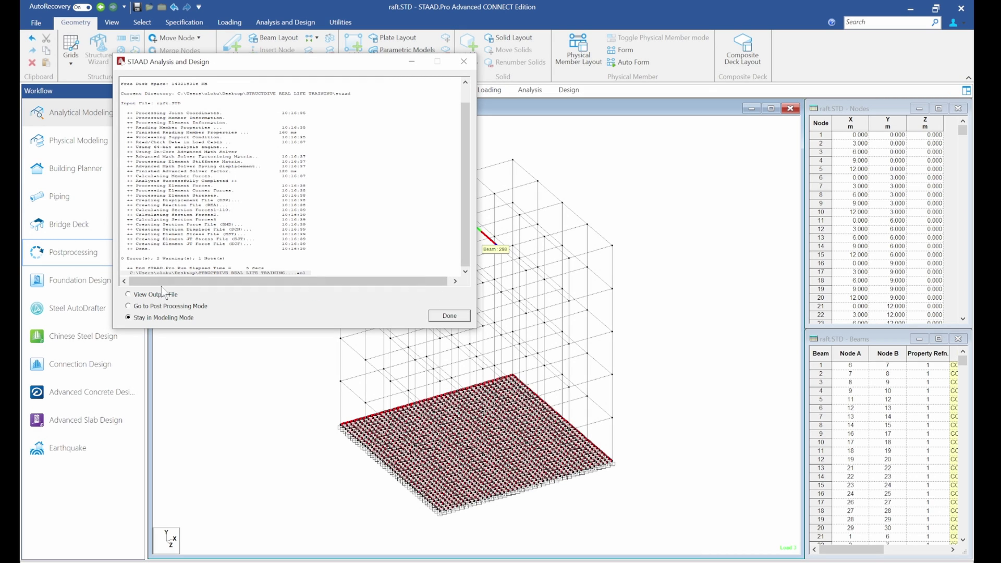
Open the raft.anl output, hide messages, and jump to the multiple-SUPPORT joints warning
click(169, 294)
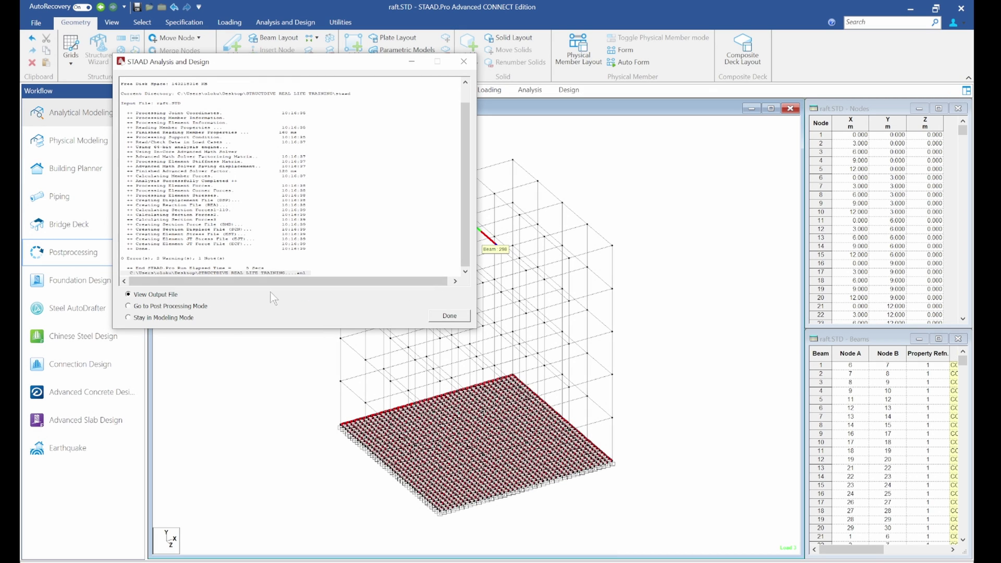
click(443, 316)
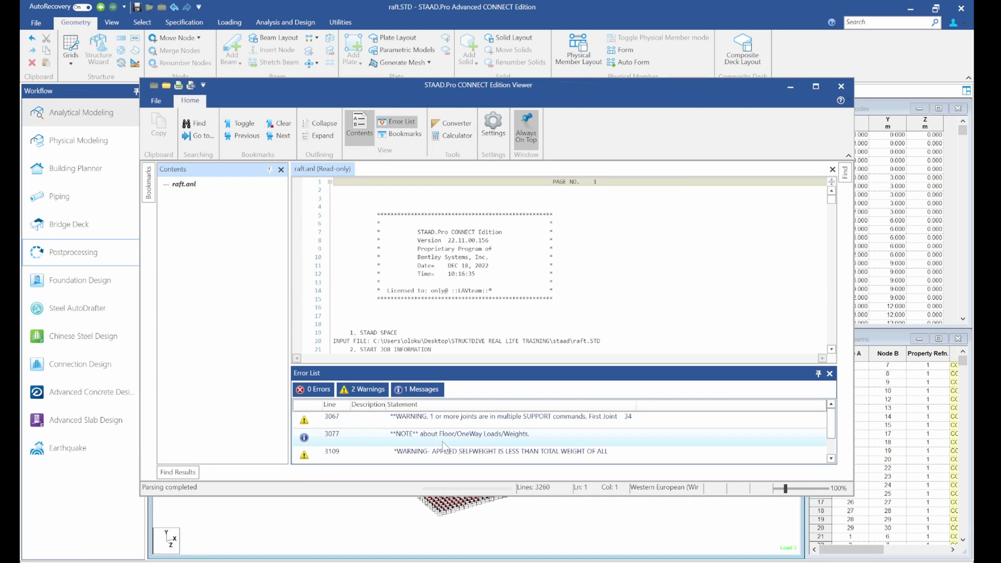
click(407, 390)
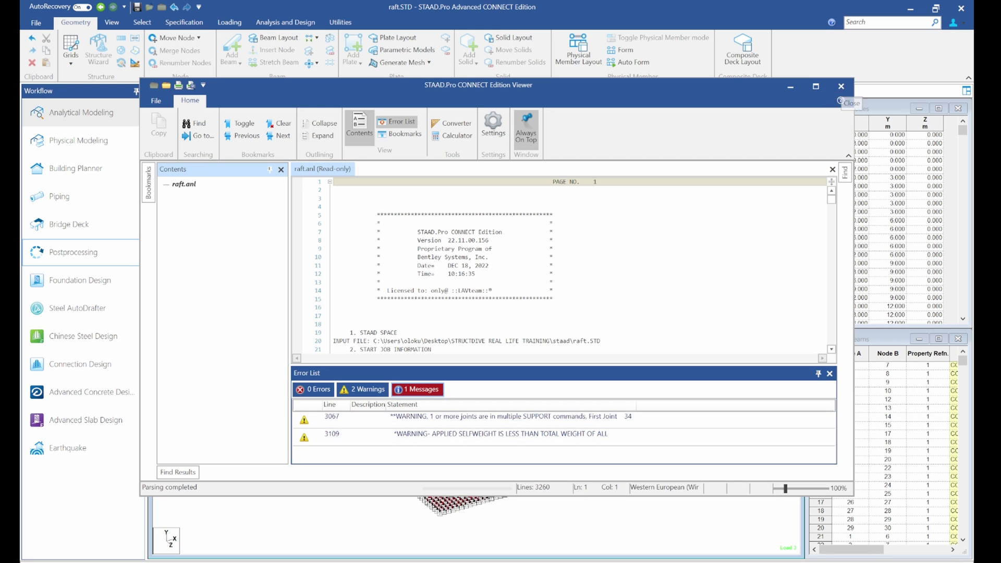
double_click(637, 417)
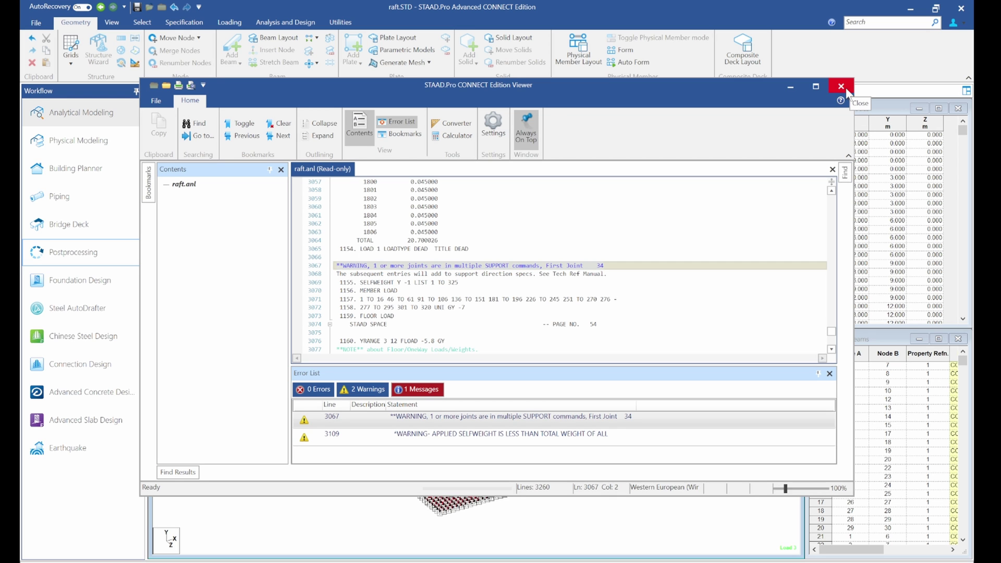
Close the output viewer and check Support 2 in the Supports list
click(841, 87)
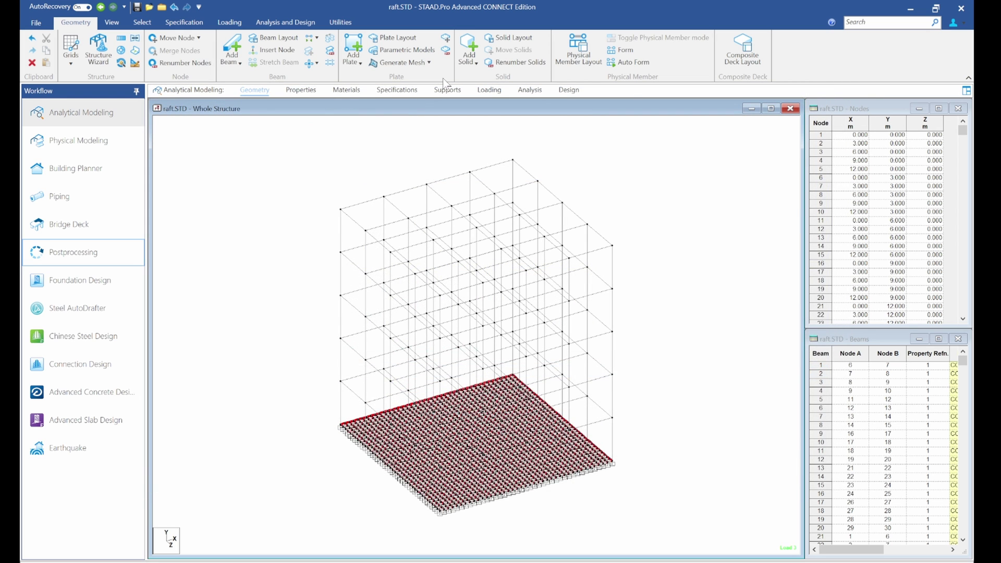
click(447, 91)
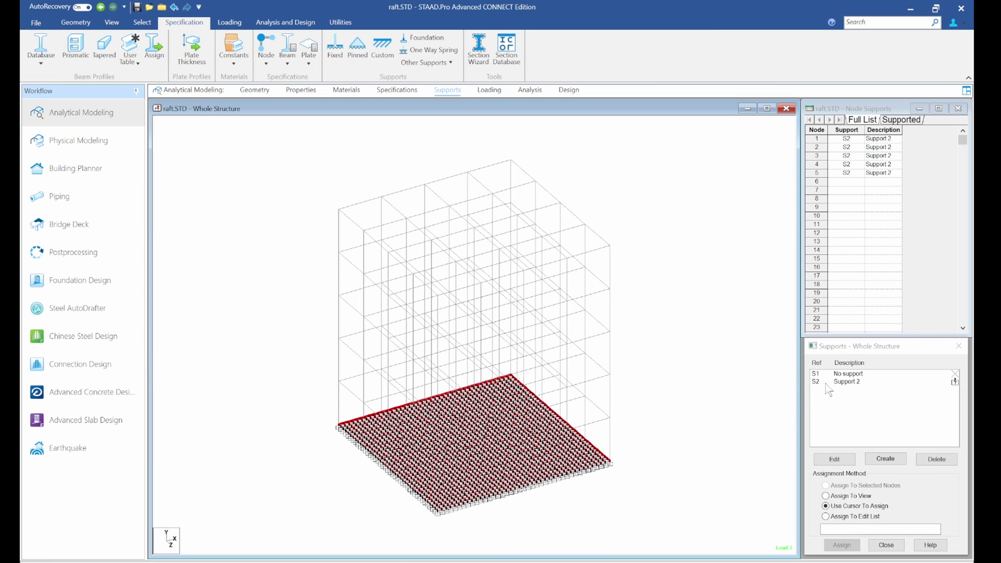
click(847, 381)
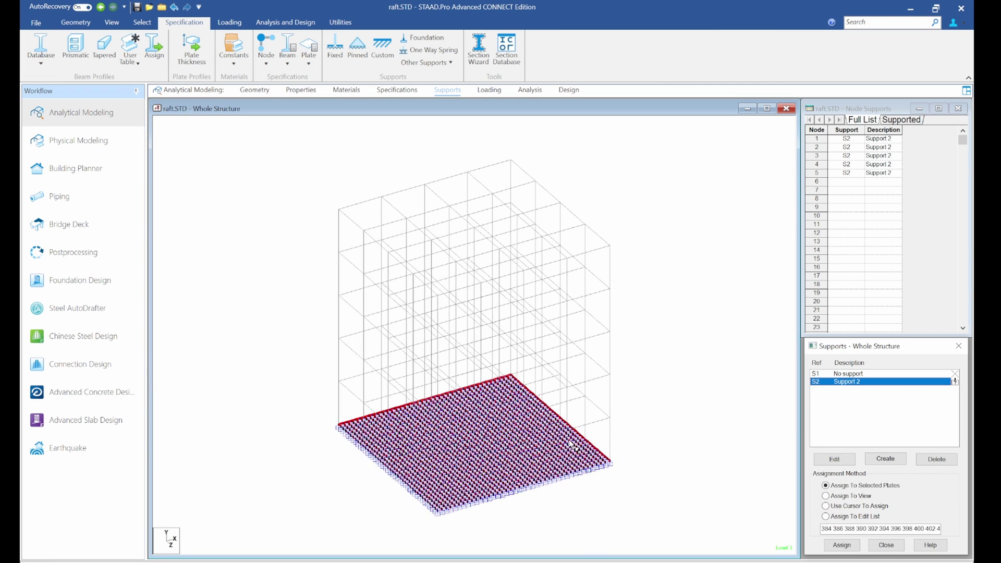
scroll(447, 413, up, 2)
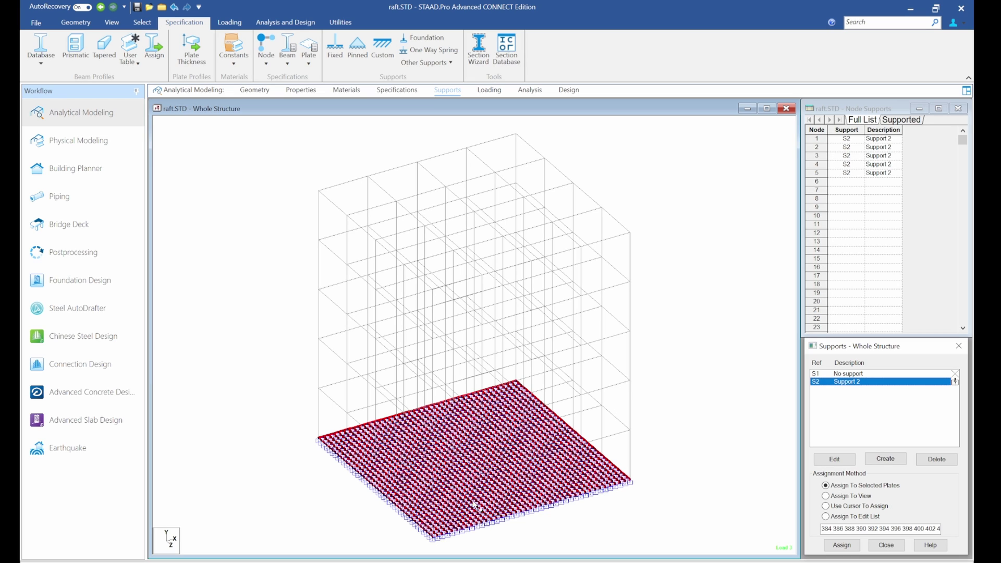
Assign the dead-load SELFWEIGHT Y -1 to everything in view, discarding old results
click(489, 89)
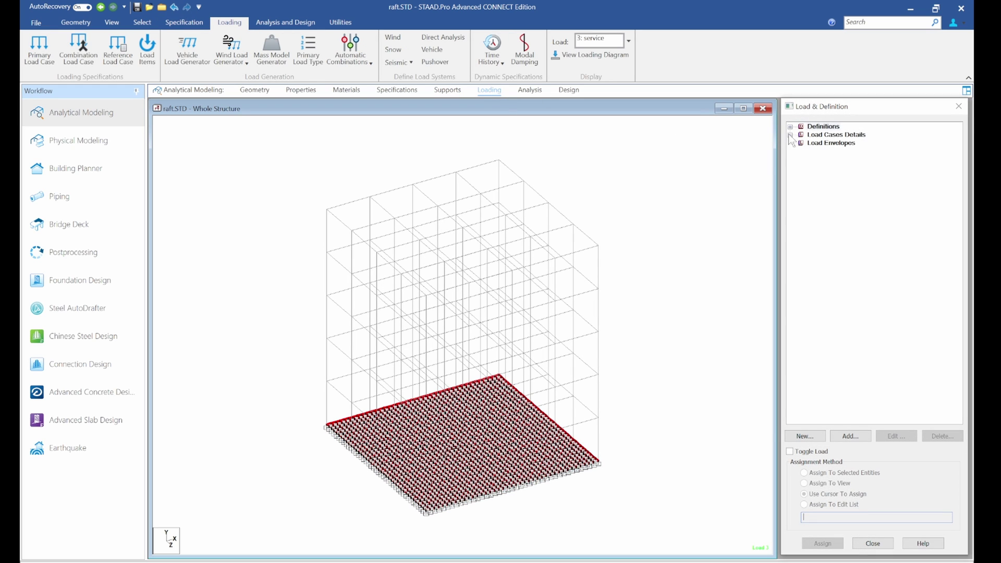
click(791, 134)
click(801, 143)
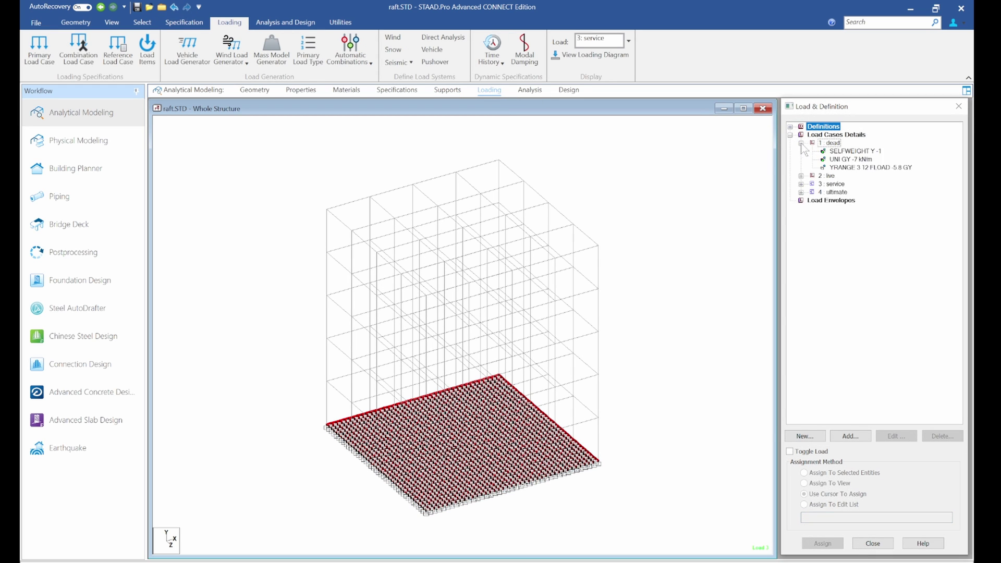
click(850, 151)
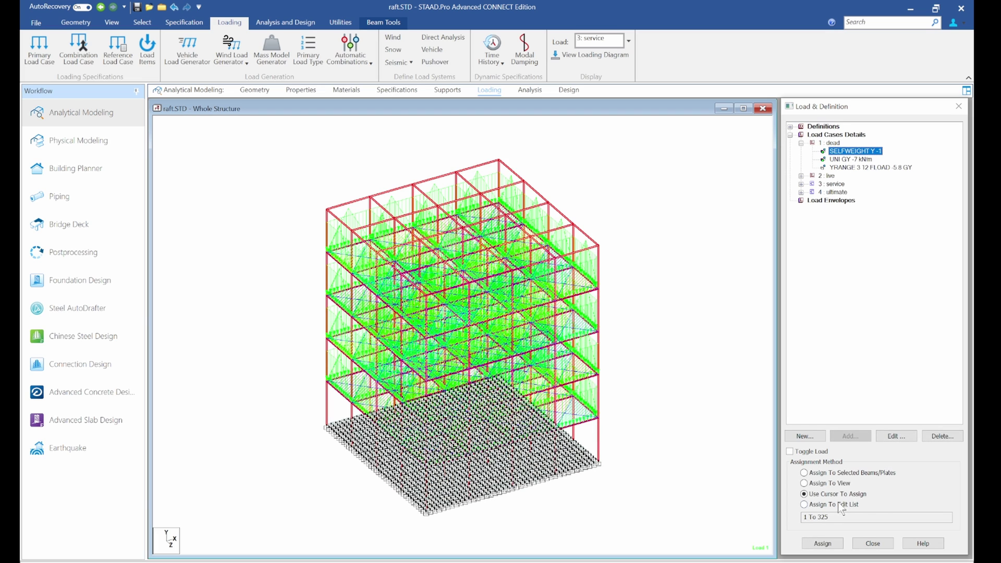
click(825, 492)
click(823, 544)
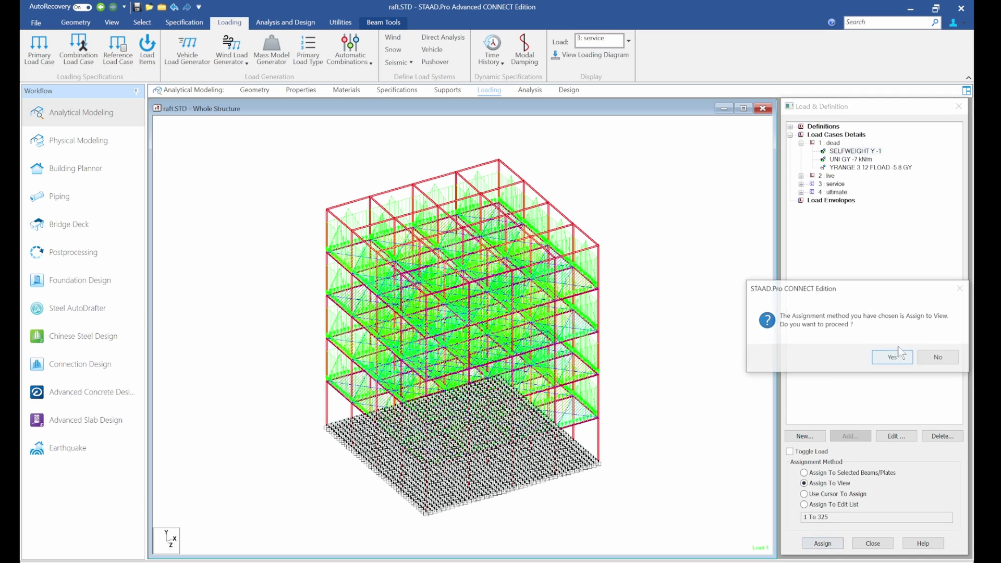
click(890, 354)
click(890, 361)
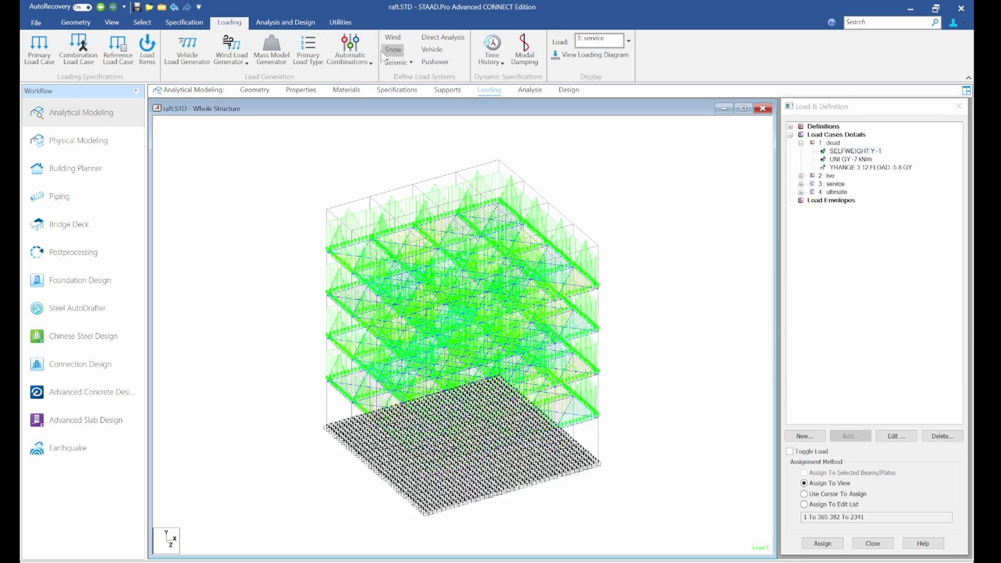
Rerun the analysis, saving the model, and go to post-processing mode
click(286, 22)
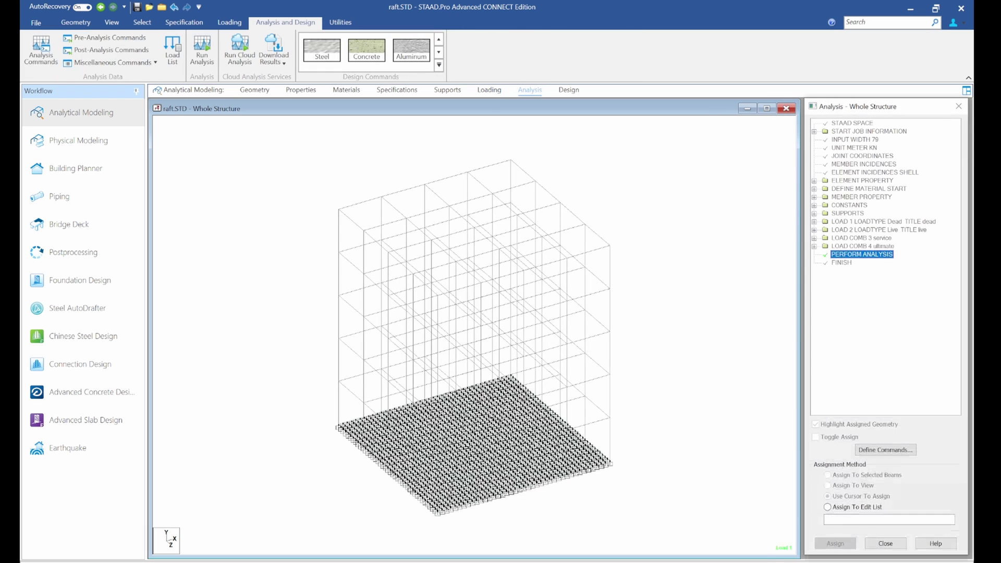
click(189, 60)
click(500, 347)
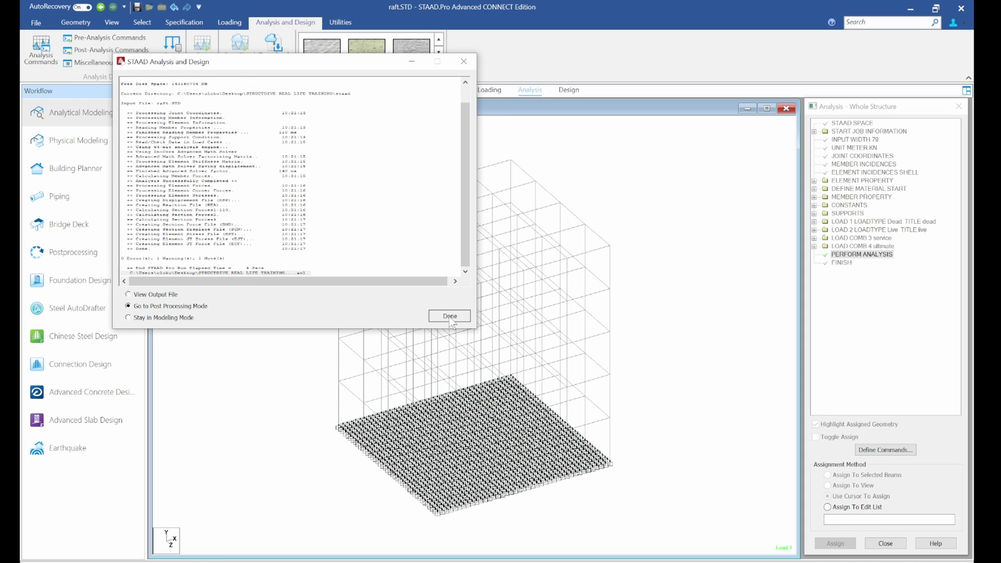
click(449, 316)
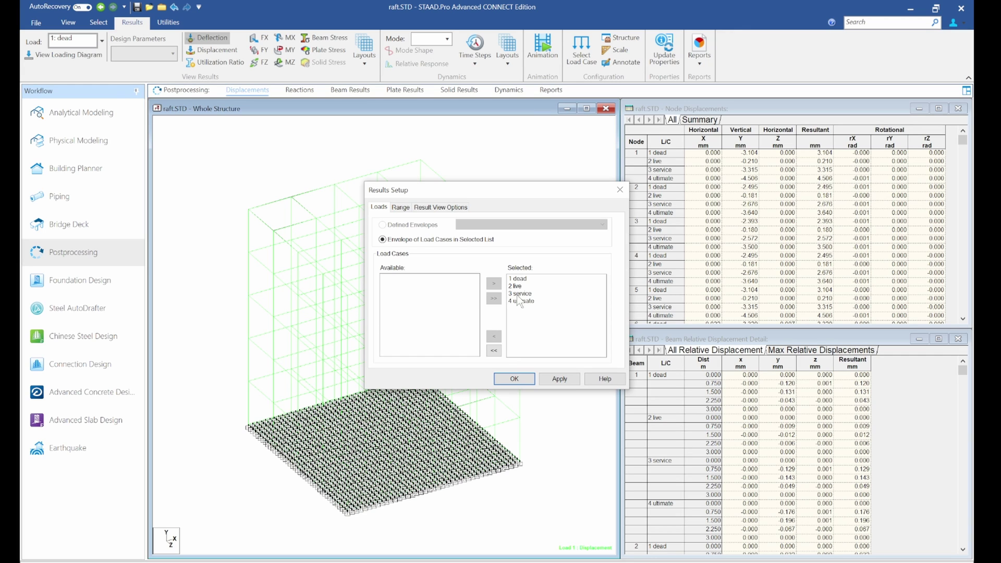
Remove dead, live and service cases so results show 4 ultimate only
drag(517, 295, 500, 279)
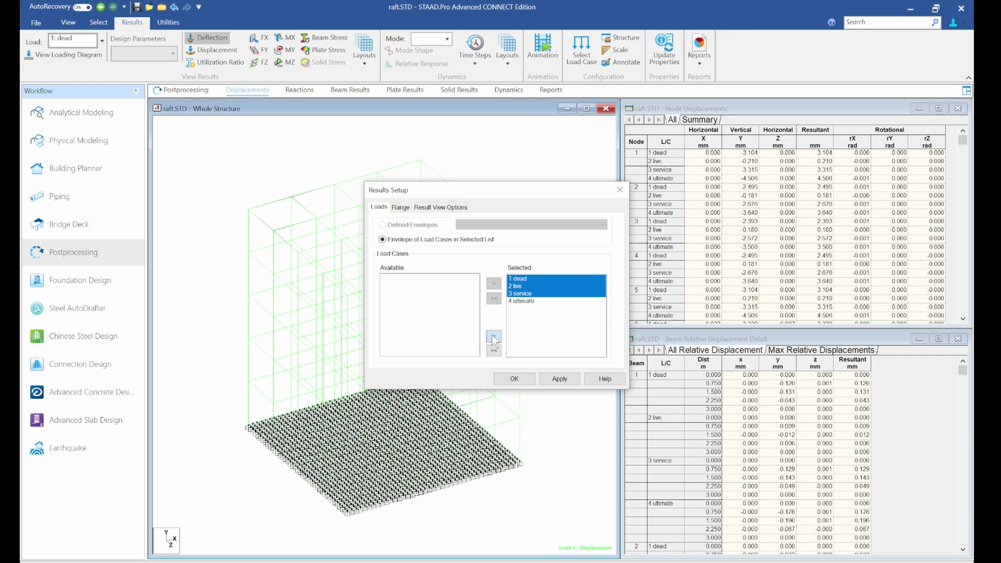
click(494, 337)
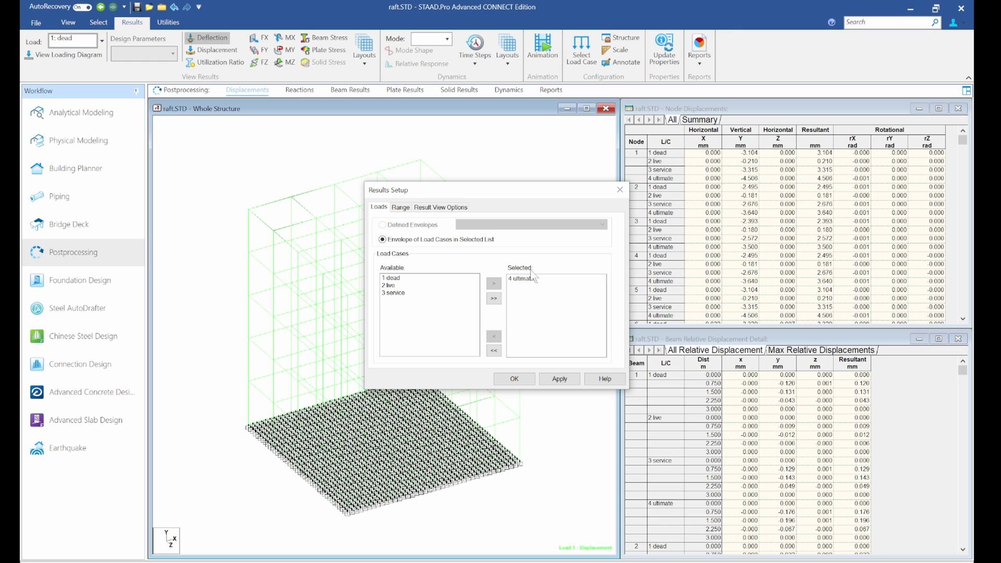
click(526, 377)
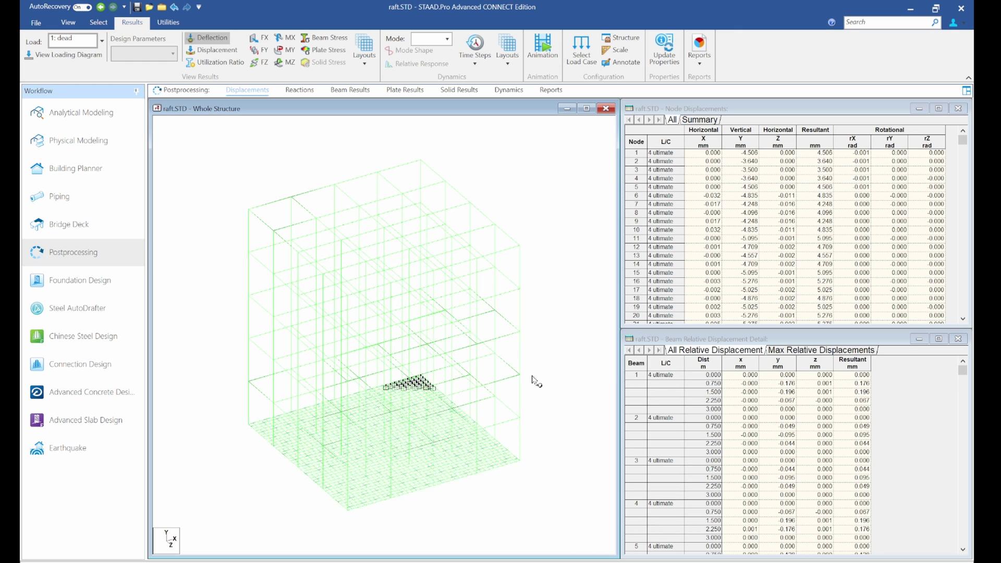
Swap the deflected shape for the MZ bending diagram under combination 4: ultimate
click(214, 39)
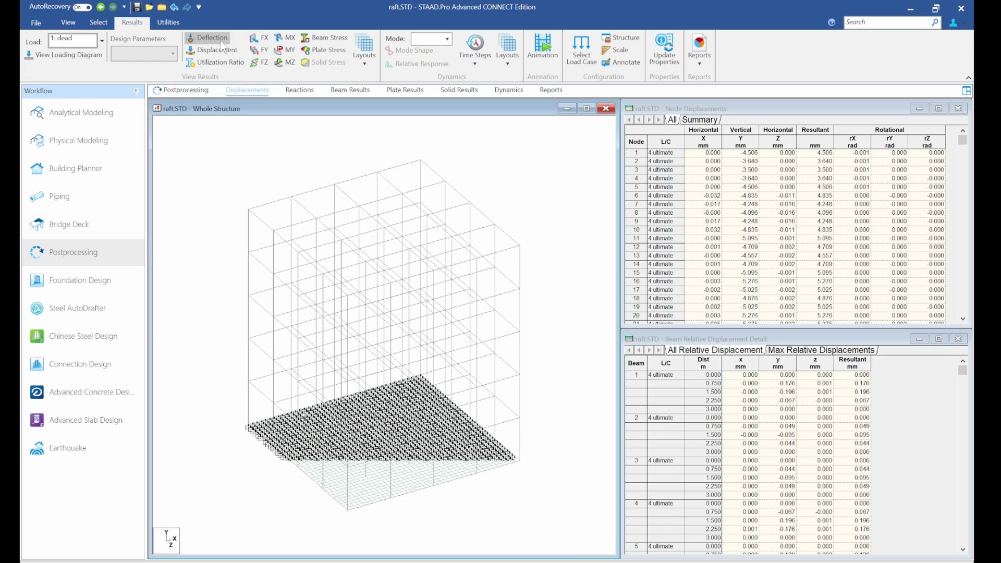
click(281, 62)
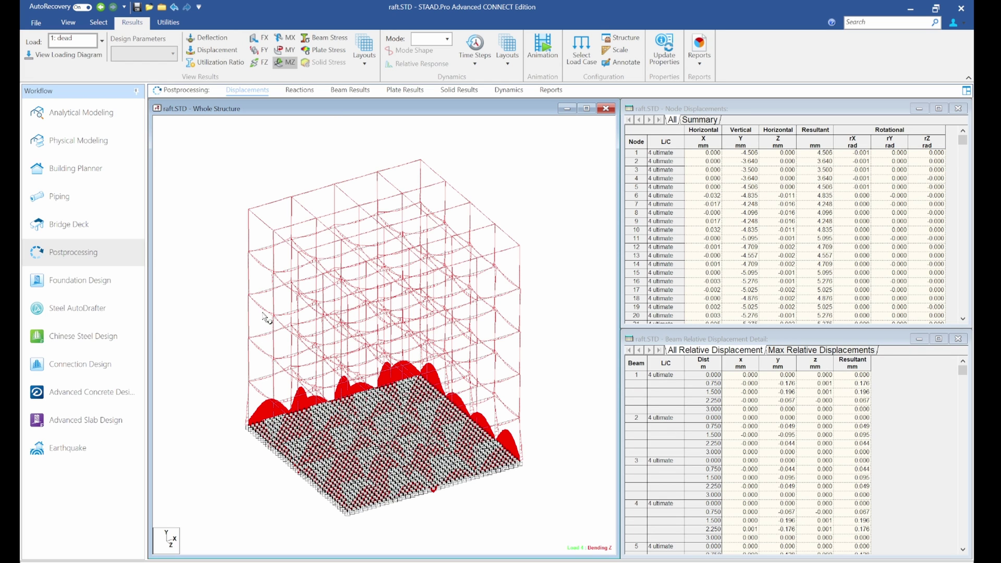
scroll(264, 315, up, 2)
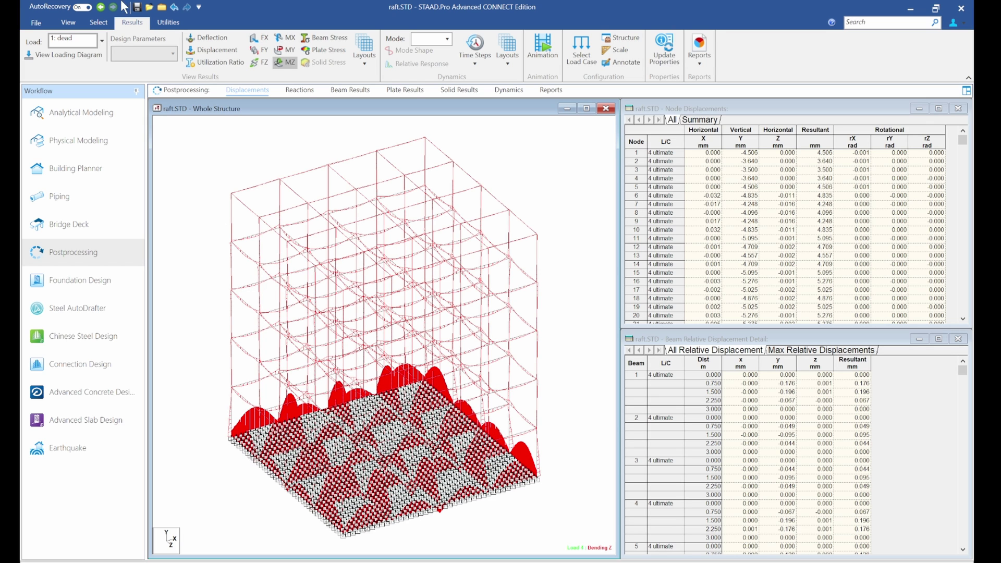
click(101, 40)
click(135, 81)
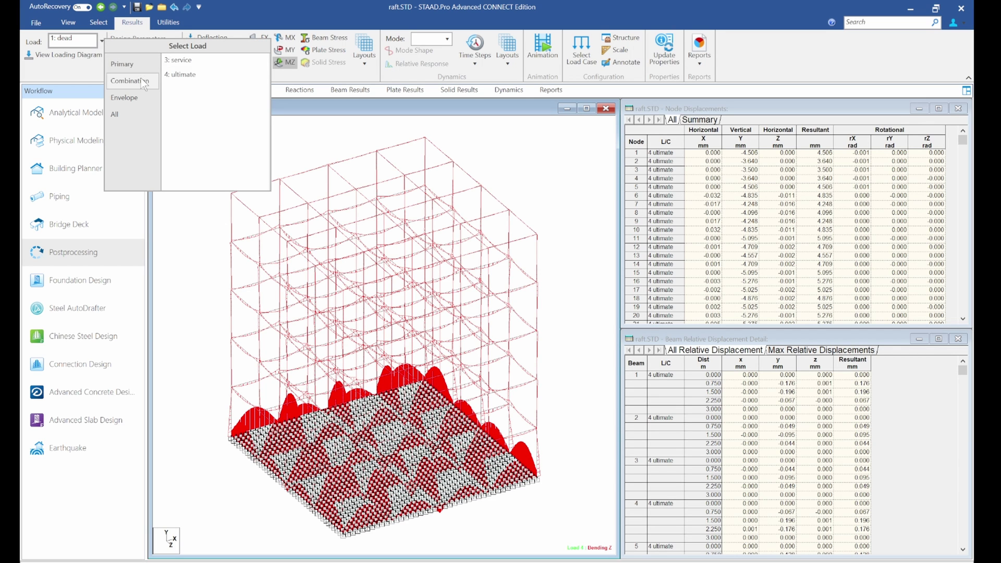
click(183, 75)
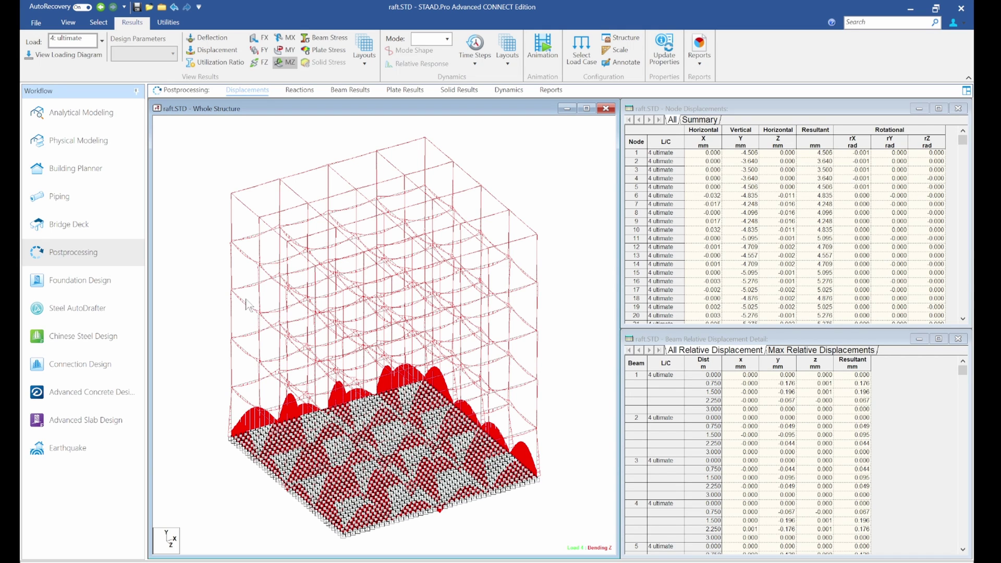
double_click(247, 305)
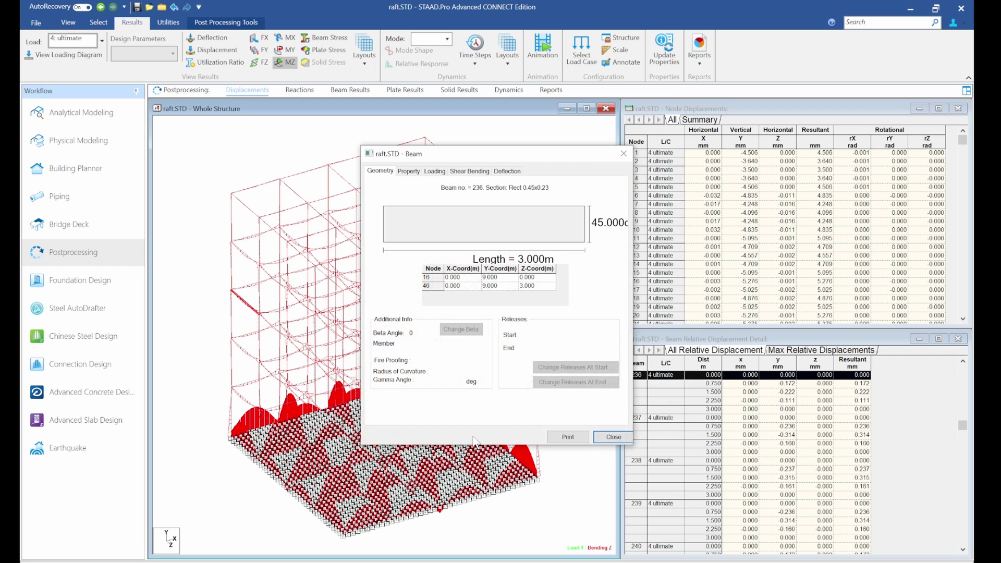
click(470, 173)
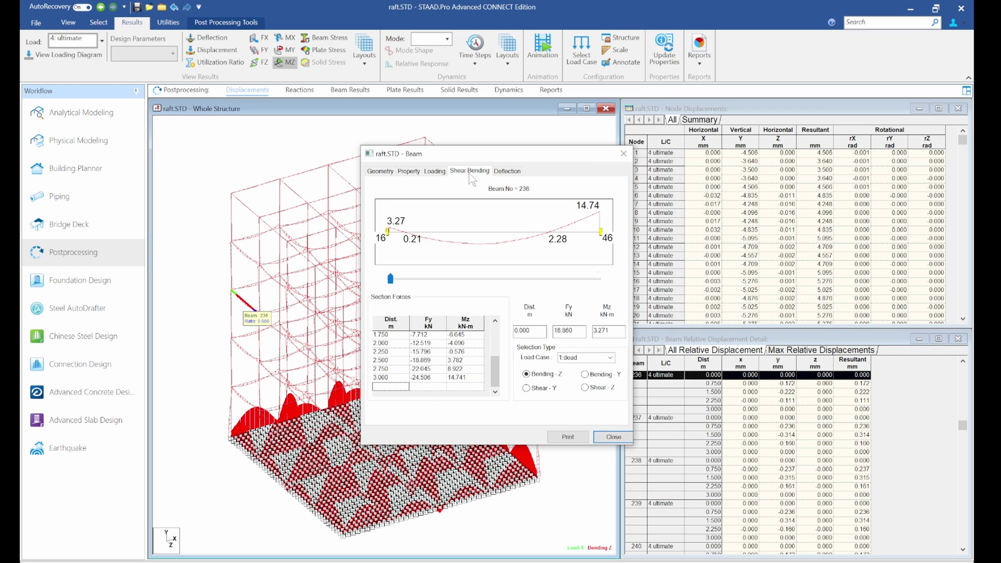
click(610, 358)
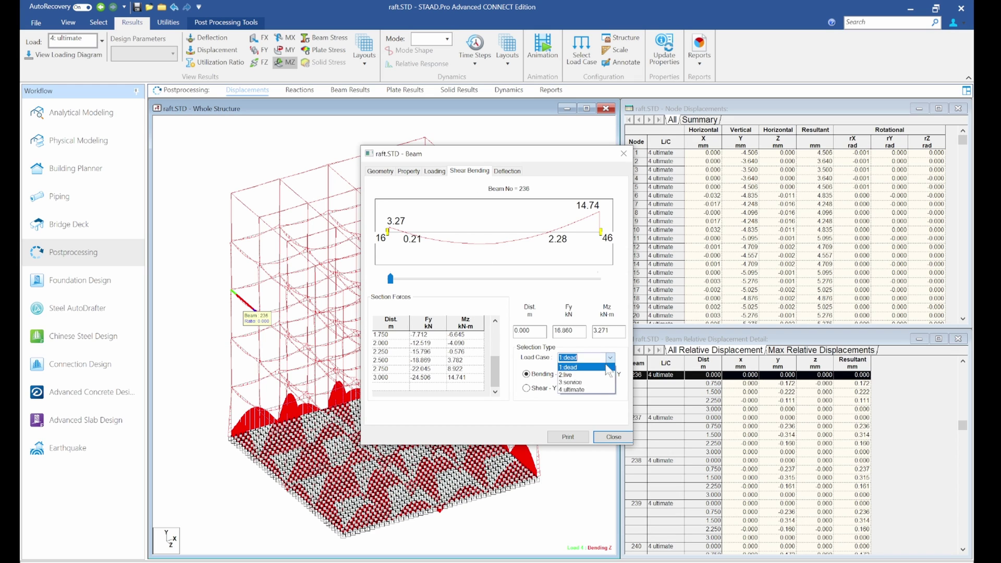
click(574, 390)
drag(391, 279, 618, 291)
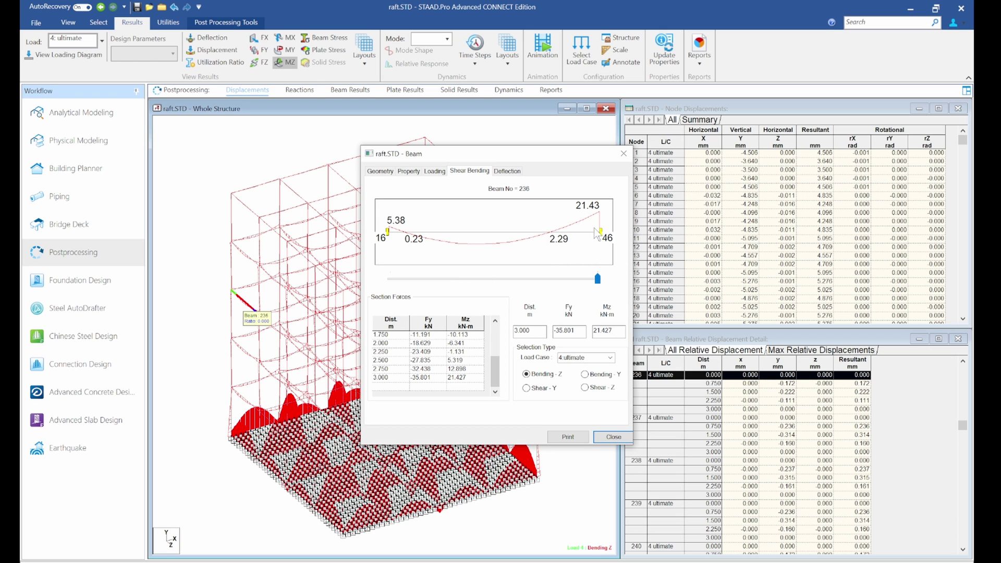
click(623, 153)
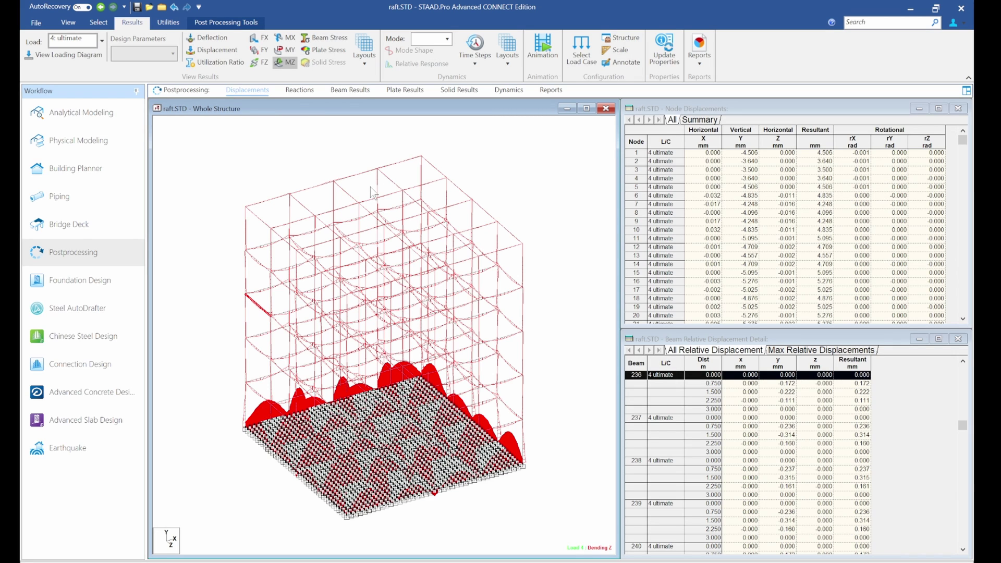
Show beam 236's shear and bending results for load case 4 ultimate
double_click(259, 308)
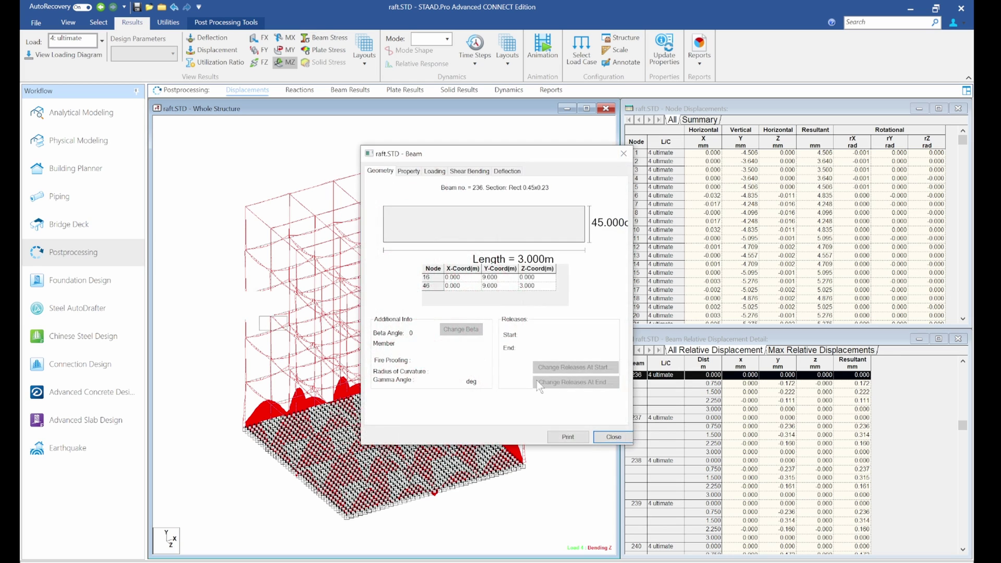
click(470, 171)
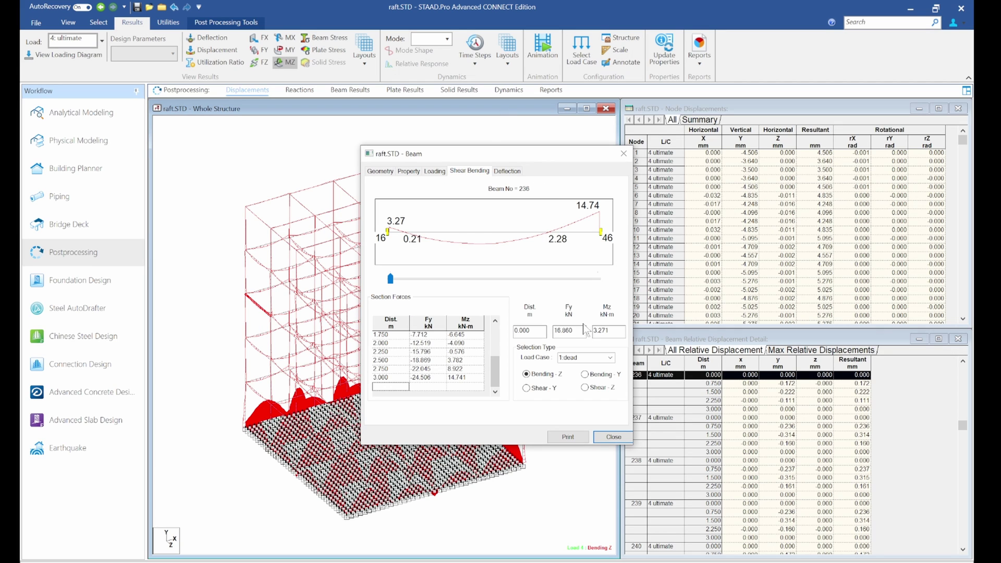
click(609, 358)
click(579, 397)
Read beam 236's forces at 1.377 m and at the 3.000 m end, then close its details
drag(392, 282, 487, 292)
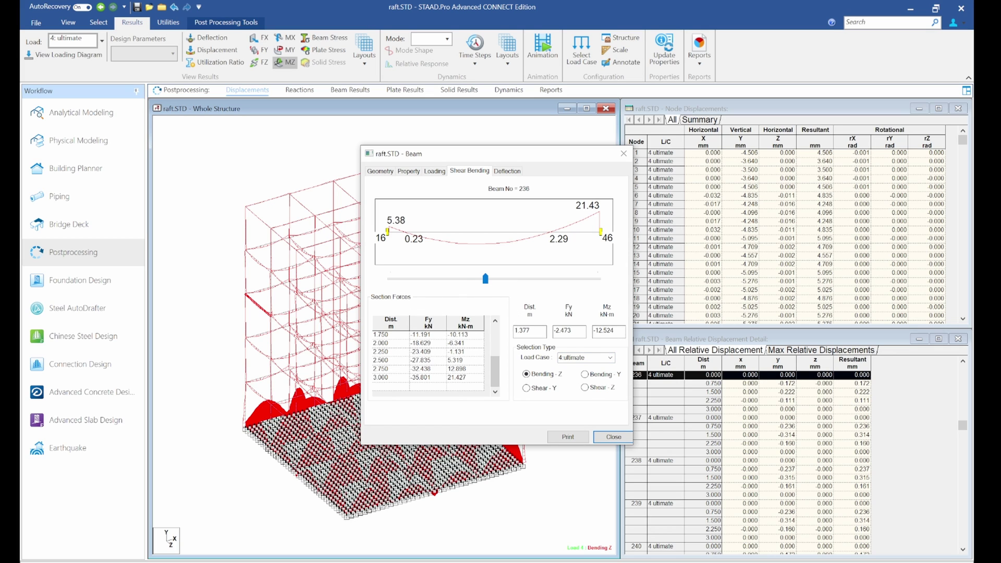
drag(485, 279, 597, 279)
click(623, 154)
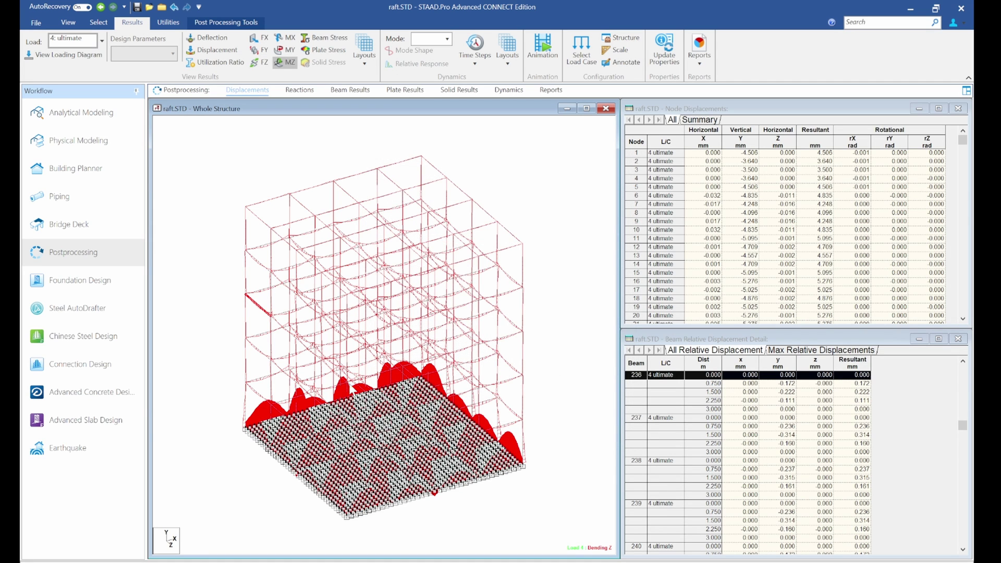
Contour the raft plates by Max Absolute stress for 4 ultimate (0.702–4.34 N/mm²)
click(407, 90)
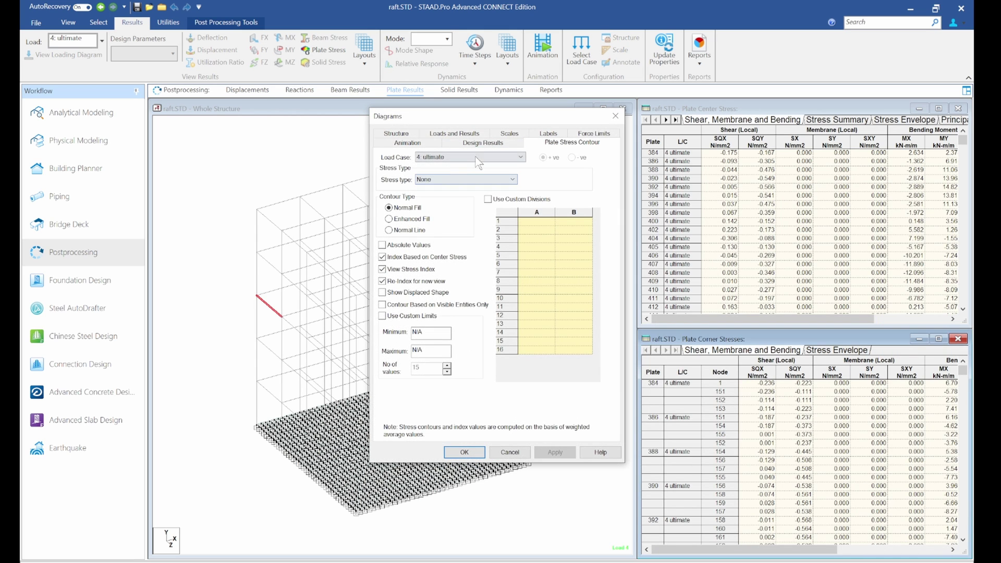
click(478, 179)
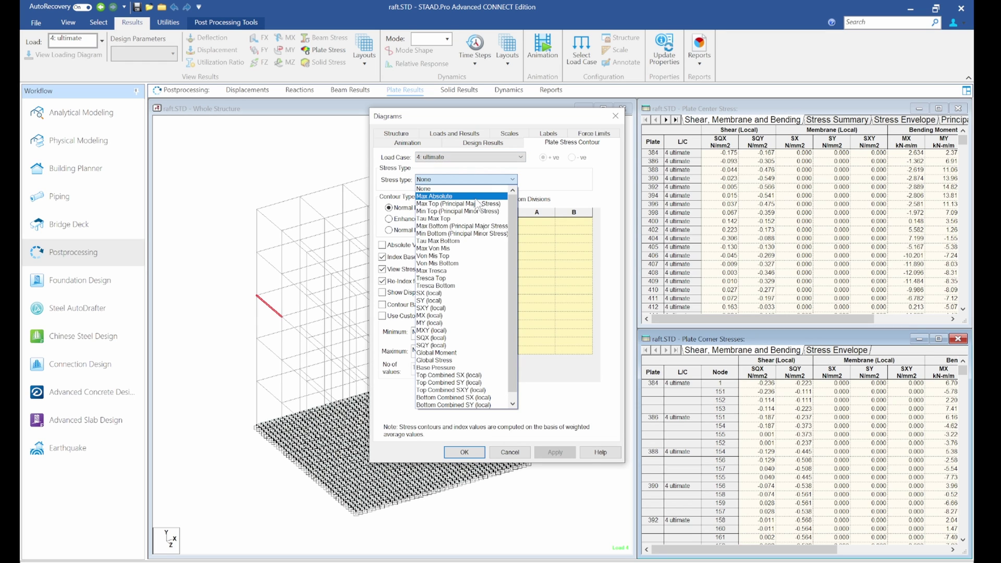
click(476, 199)
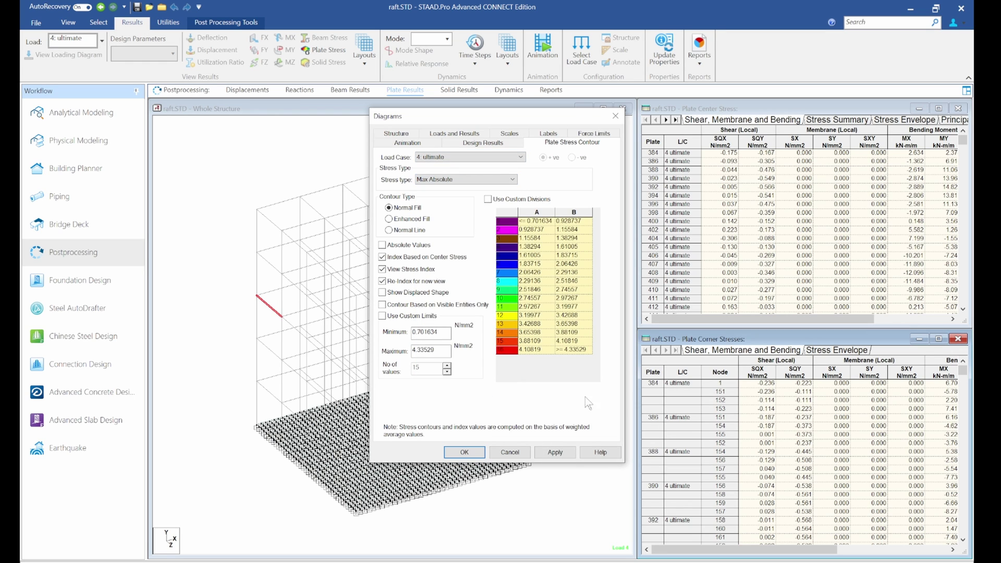
click(556, 452)
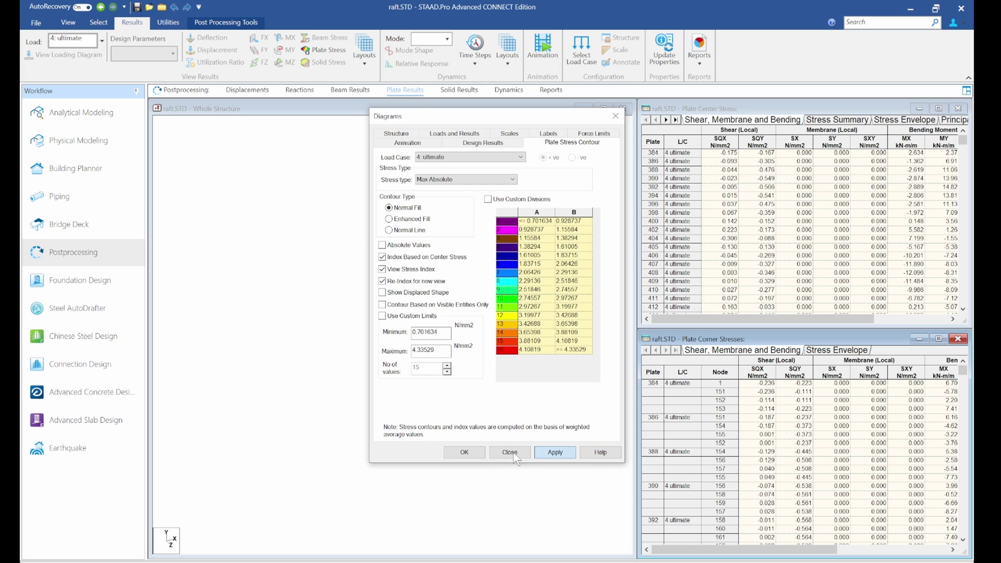
click(464, 453)
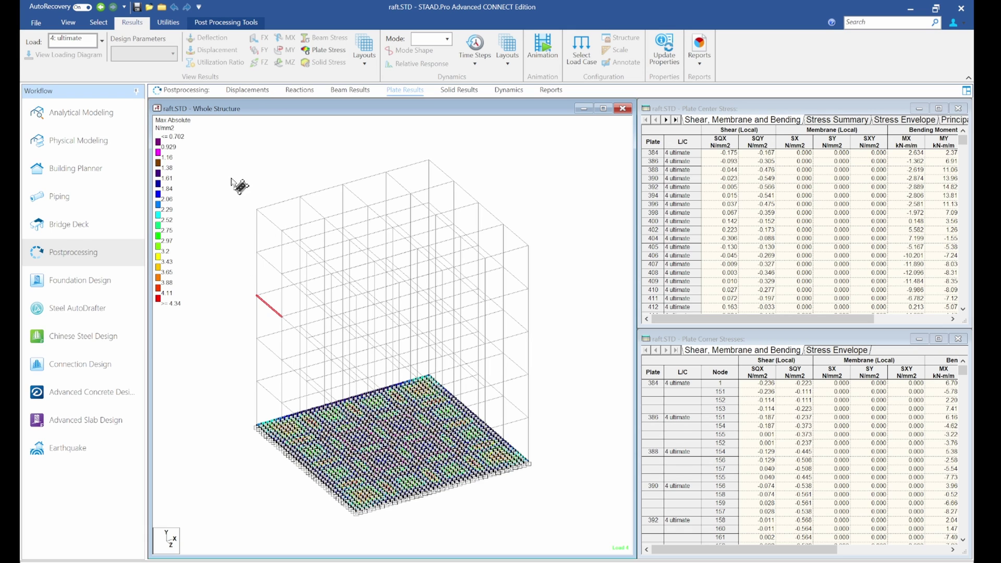
Create a new view containing only the bottom raft plates, shown in isometric
click(68, 22)
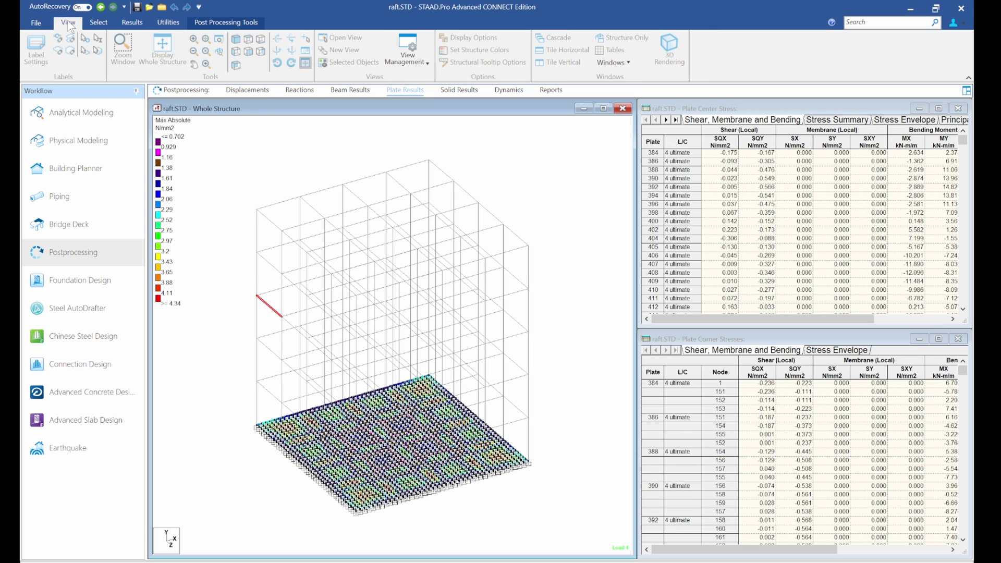
click(236, 51)
drag(221, 500, 583, 531)
right_click(578, 462)
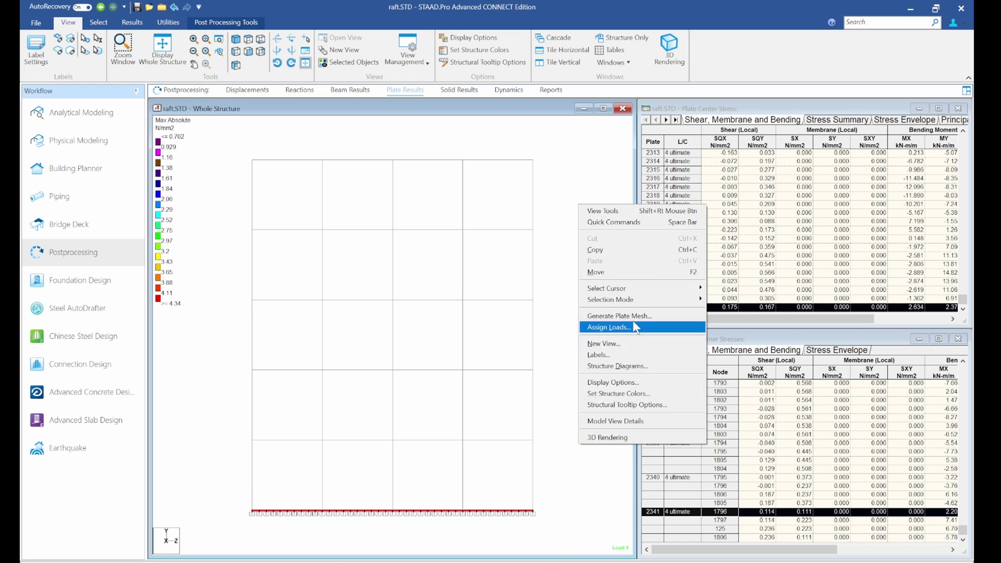
click(599, 339)
click(634, 319)
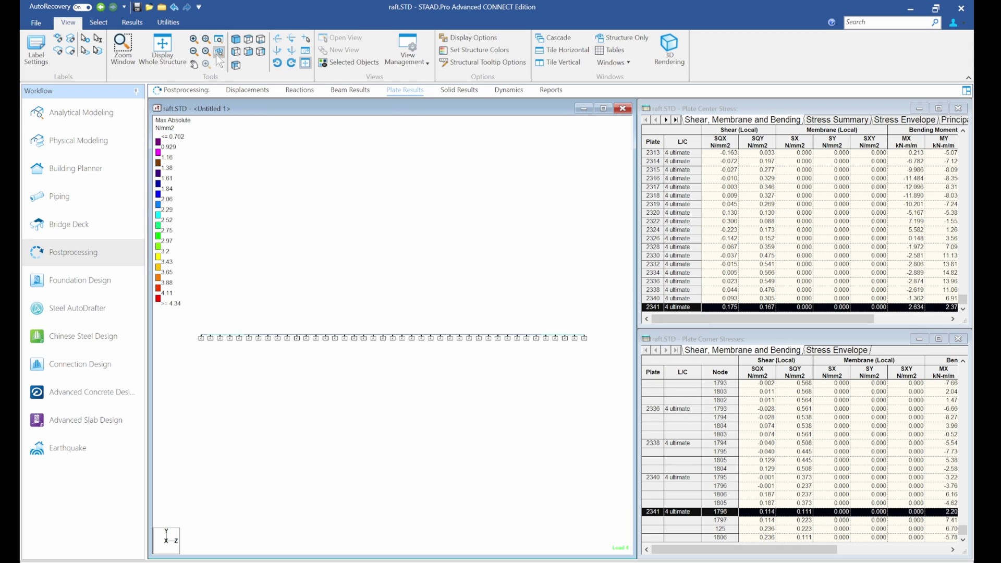
click(236, 65)
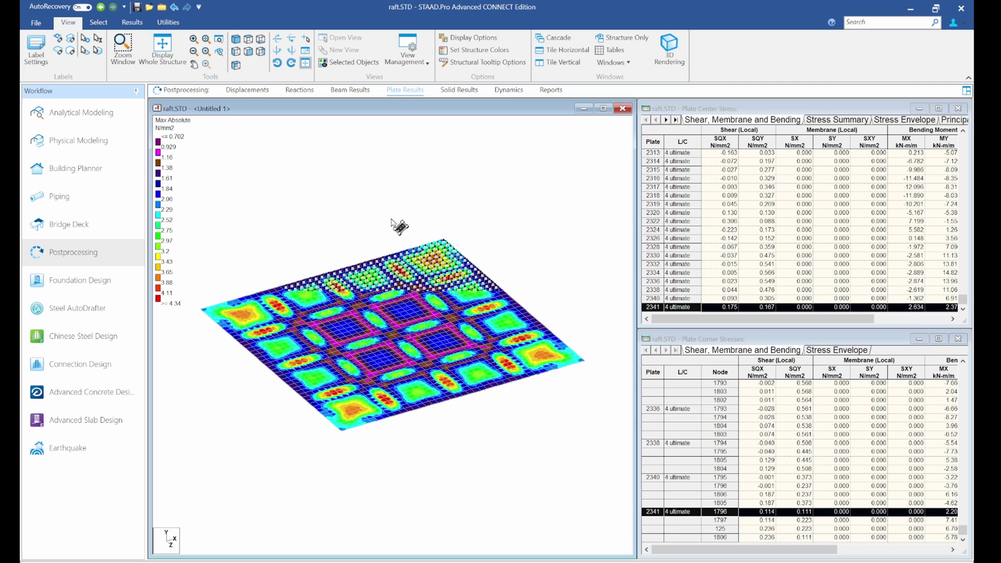
right_click(331, 200)
Turn off the Supports labels so the raft's Max Absolute contour shows cleanly
click(397, 394)
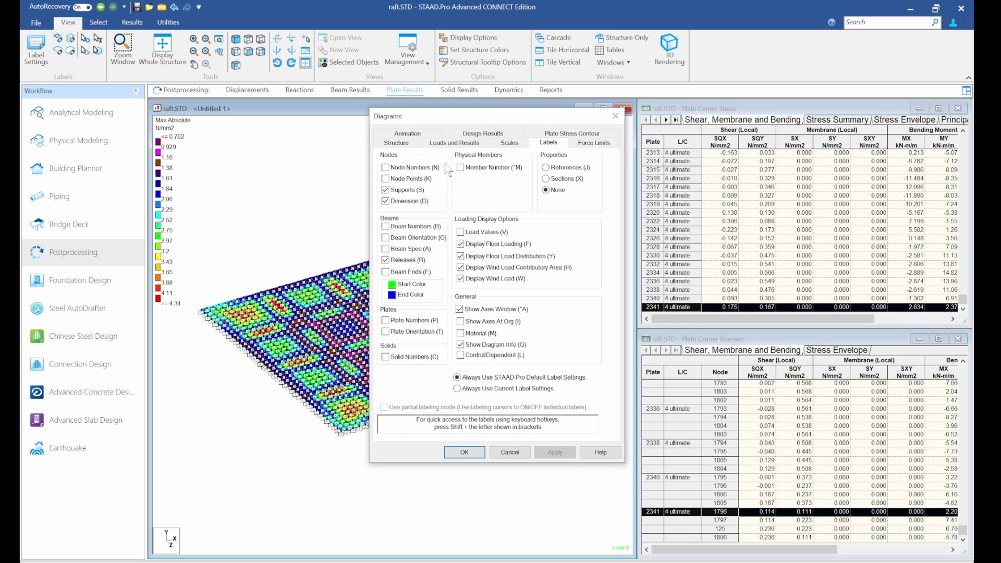
click(407, 195)
click(555, 452)
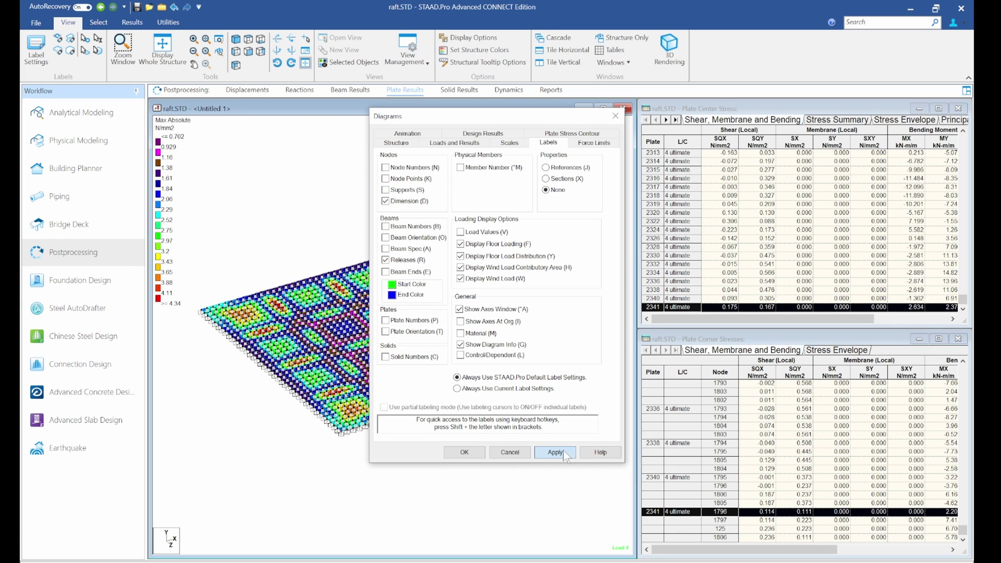
click(464, 452)
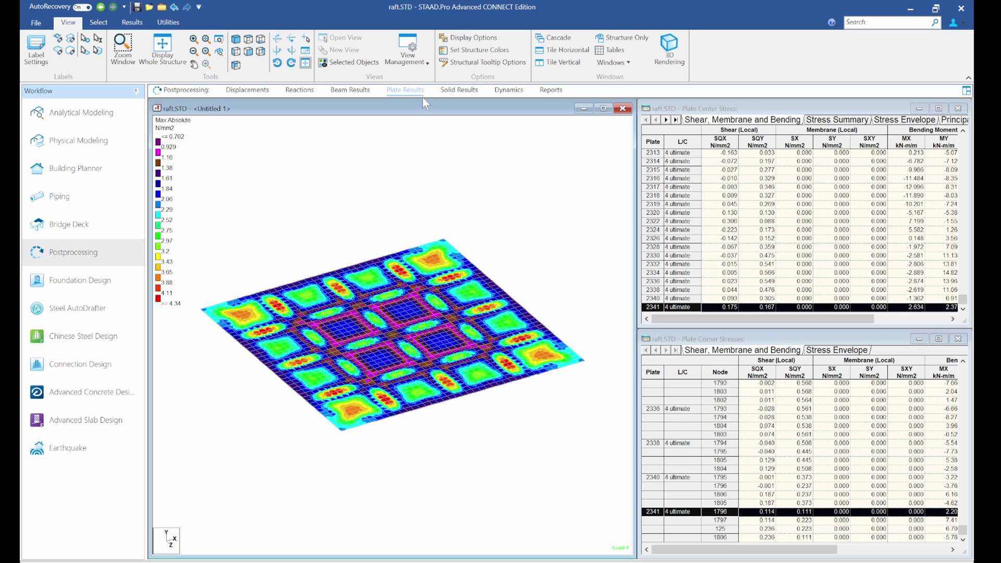
Switch the raft's plate stress contour to MX (local) moment
click(406, 91)
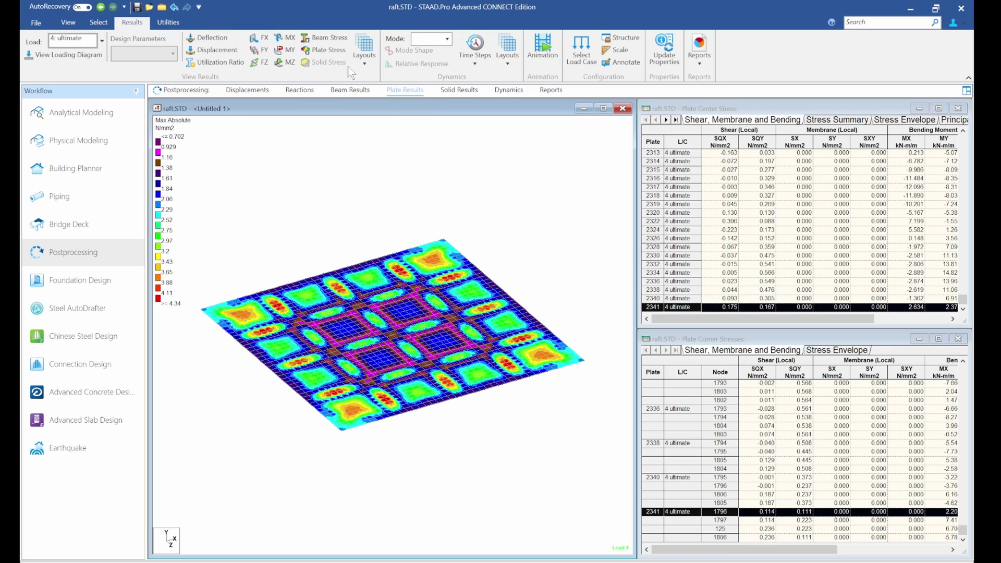
click(323, 49)
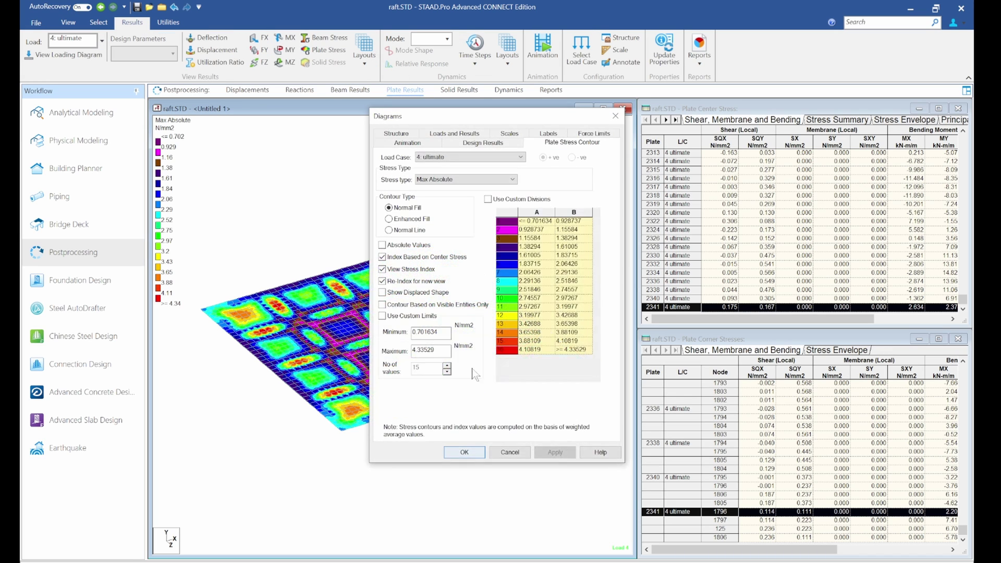
click(488, 182)
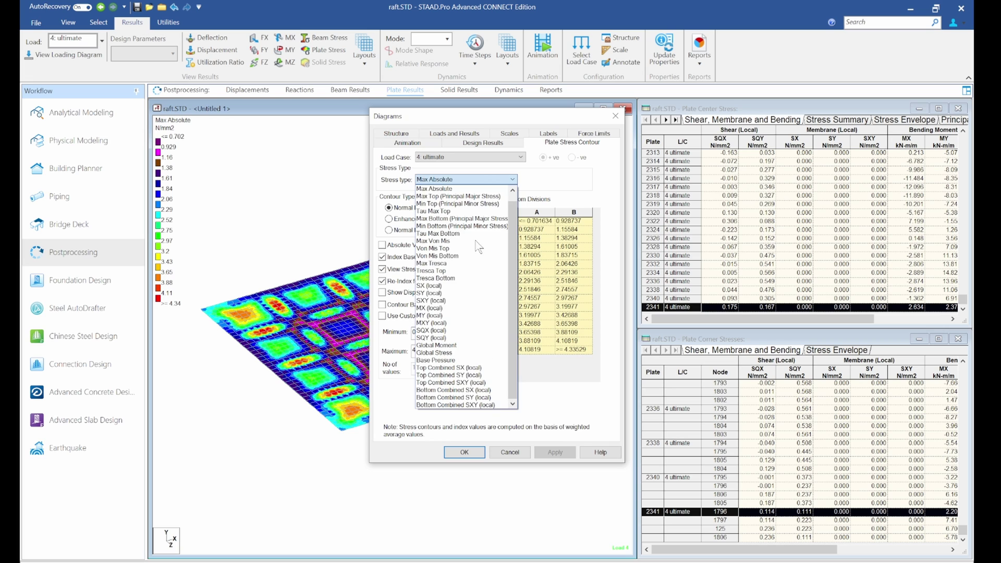
click(448, 308)
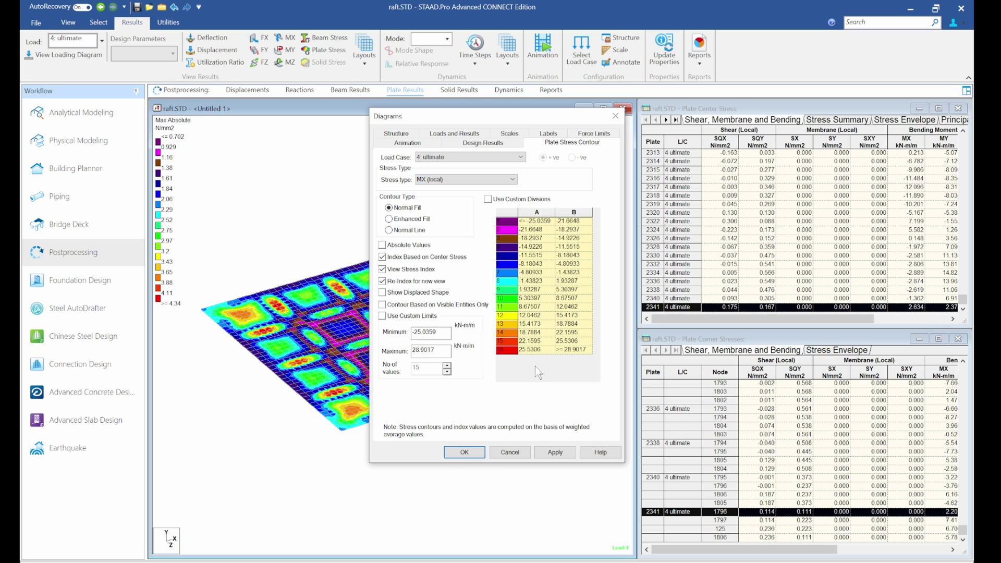
click(556, 453)
Close the contour settings and go to the Displacements results page
drag(493, 114, 641, 136)
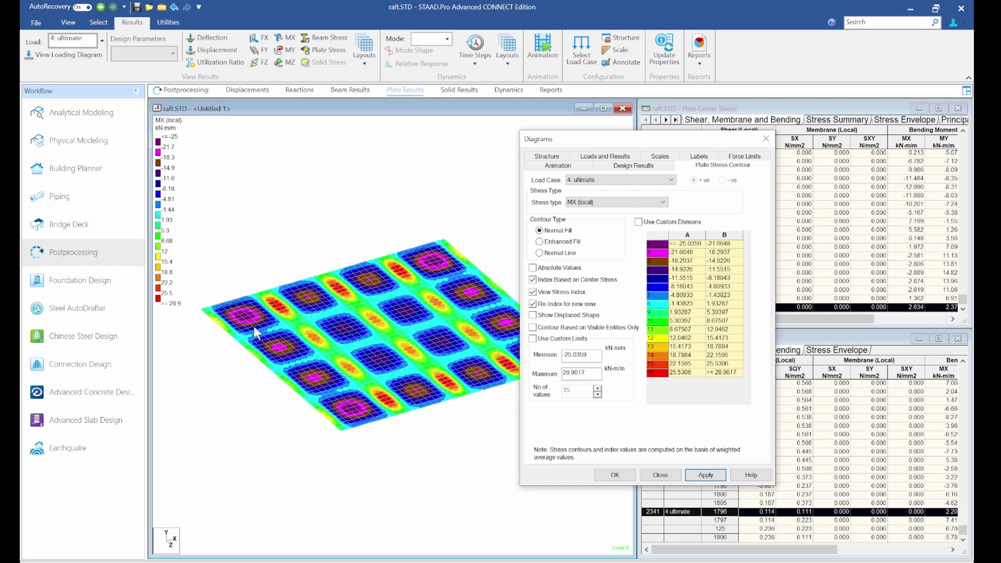
click(766, 138)
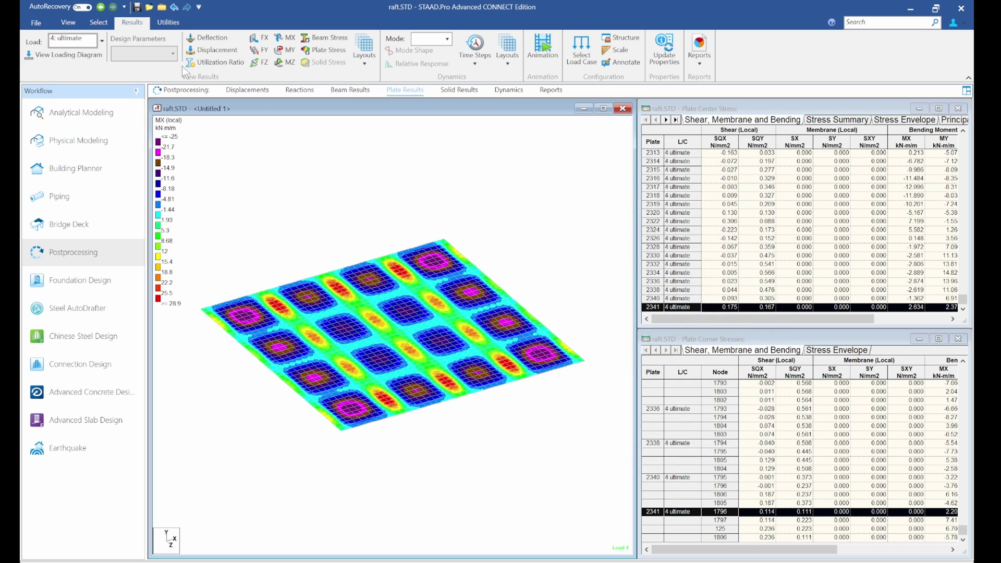
click(248, 89)
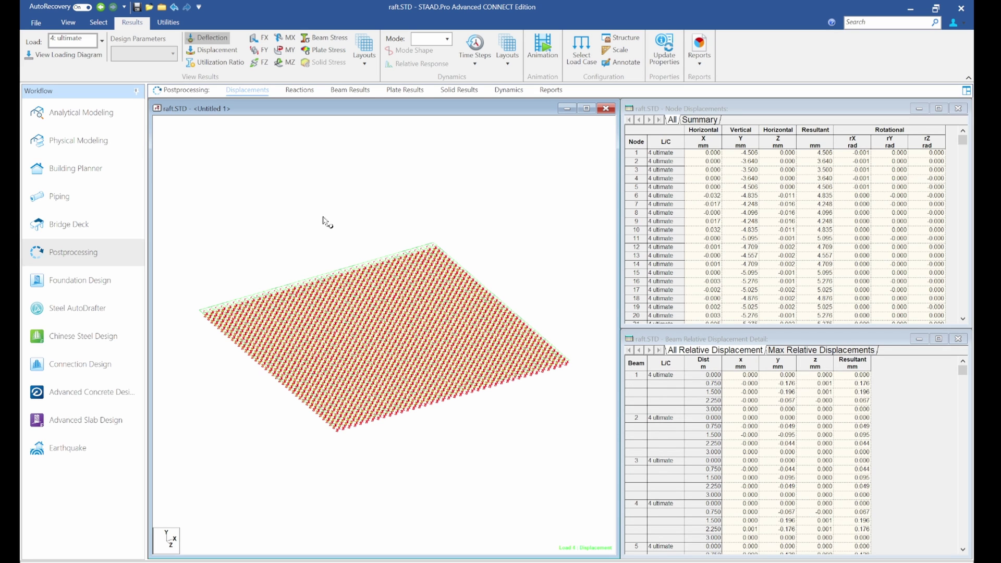
Show the Plate Results page with plate centre and corner stress tables for 4 ultimate
scroll(217, 286, up, 1)
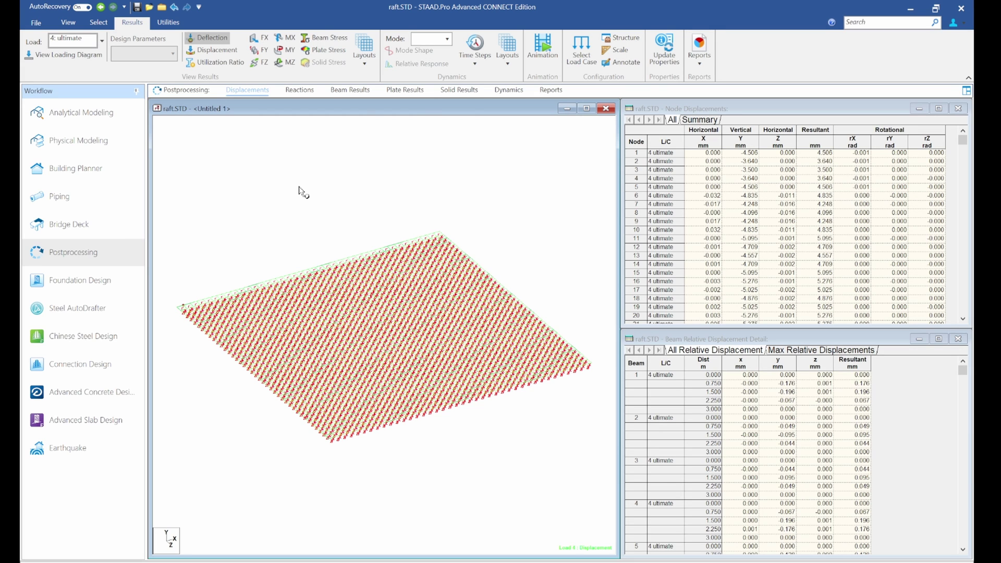
click(405, 89)
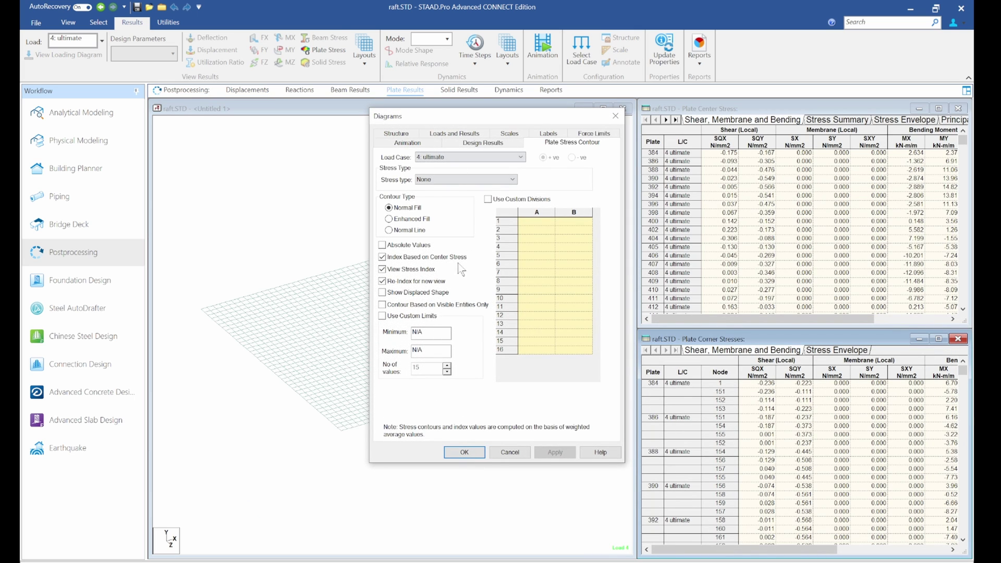
Contour the raft plates for MX (local) moment
click(499, 179)
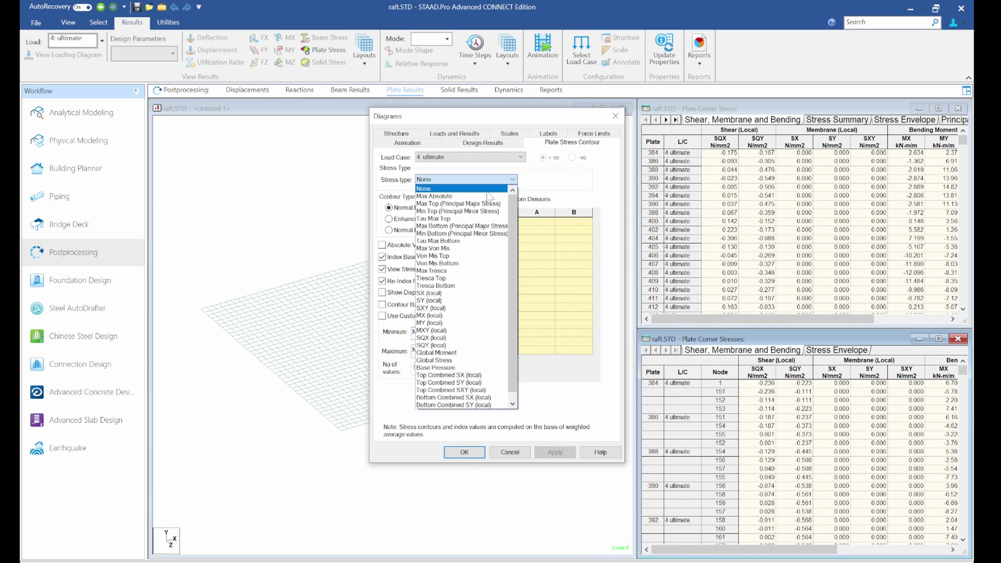
click(466, 323)
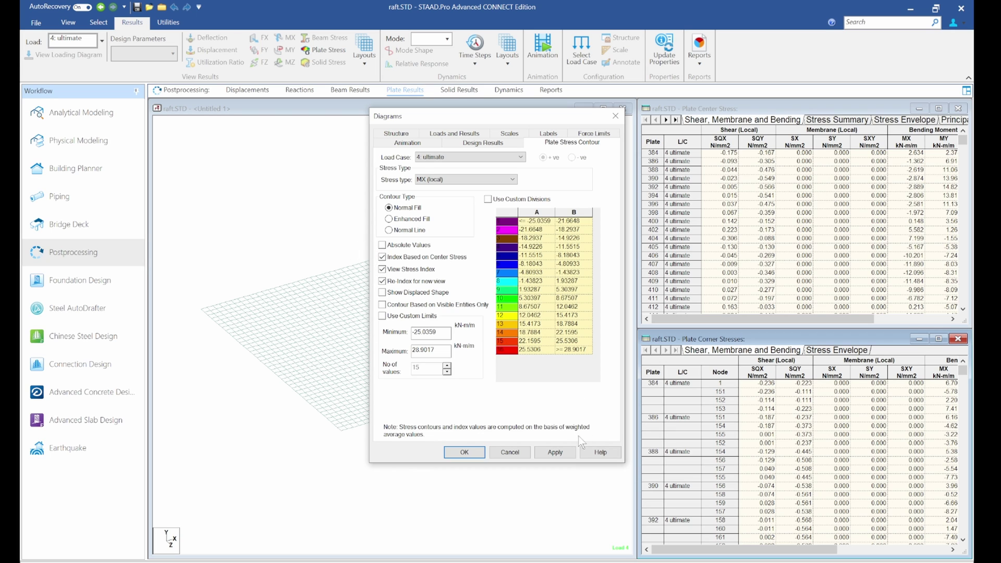
click(555, 452)
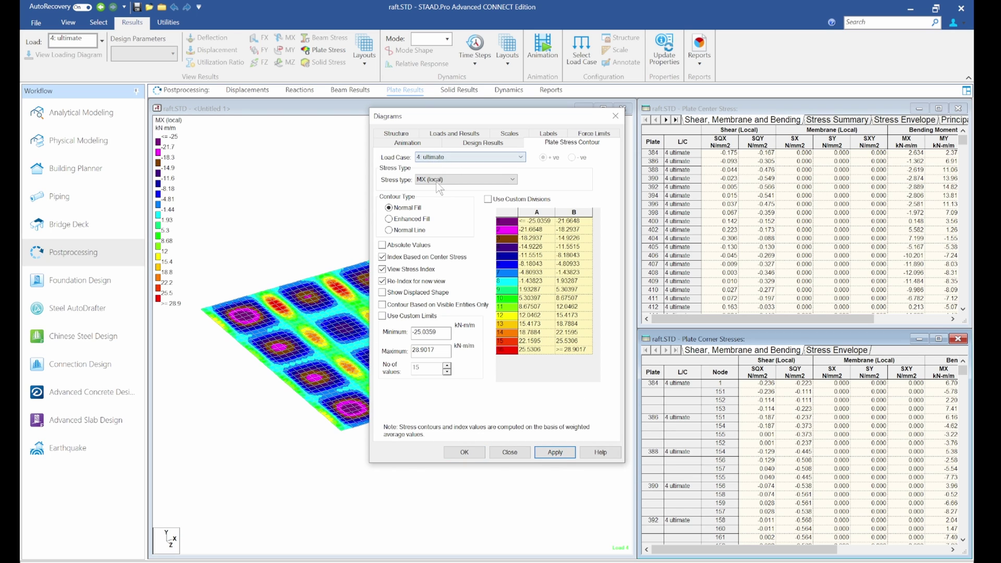
Switch the contour to MY (local) moment, ranging about -25.2 to 28.9 kN-m/m
click(440, 183)
click(495, 324)
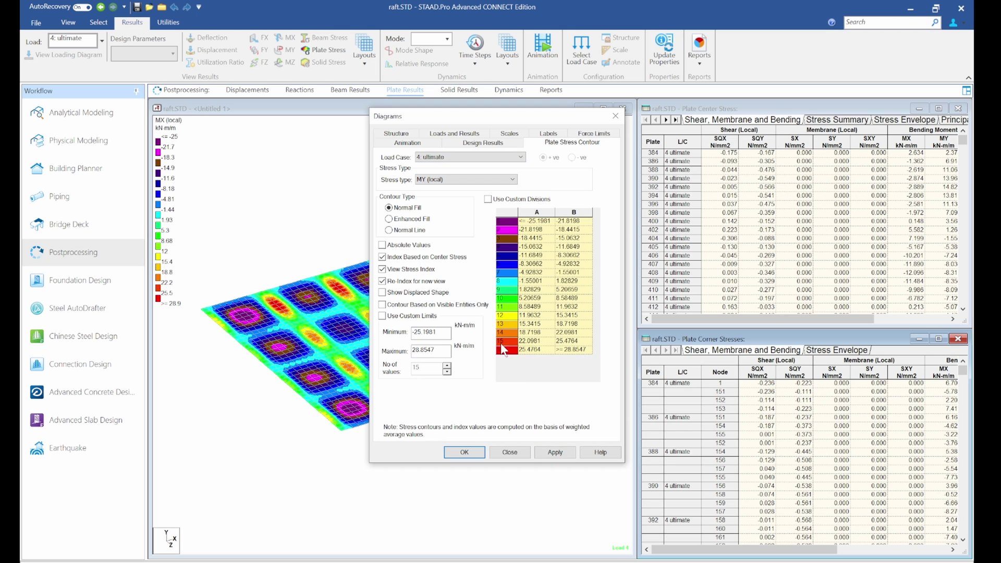
click(568, 455)
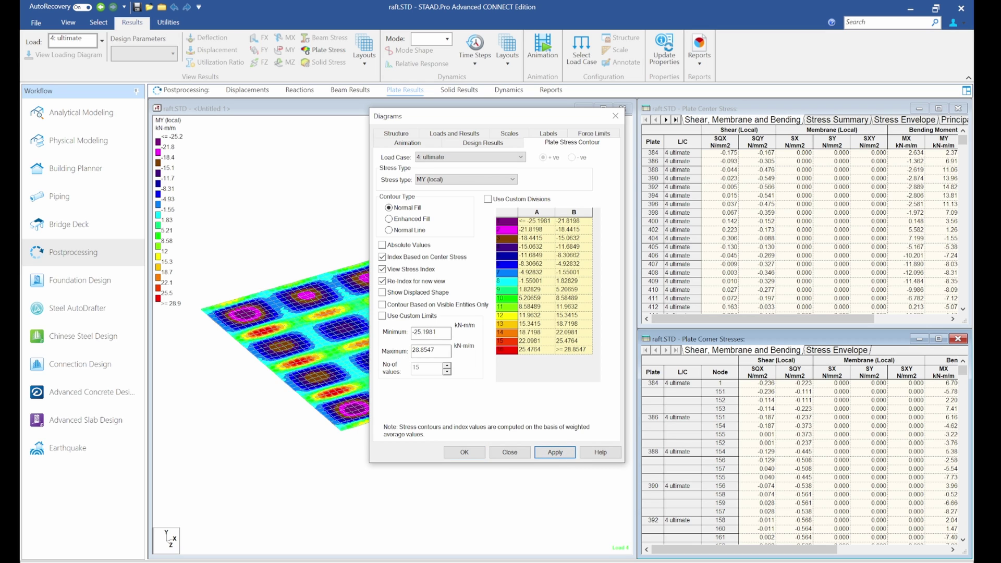
Apply the MXY (local) twisting moment contour (about ±12.5 kN-m/m) and close the settings
click(461, 181)
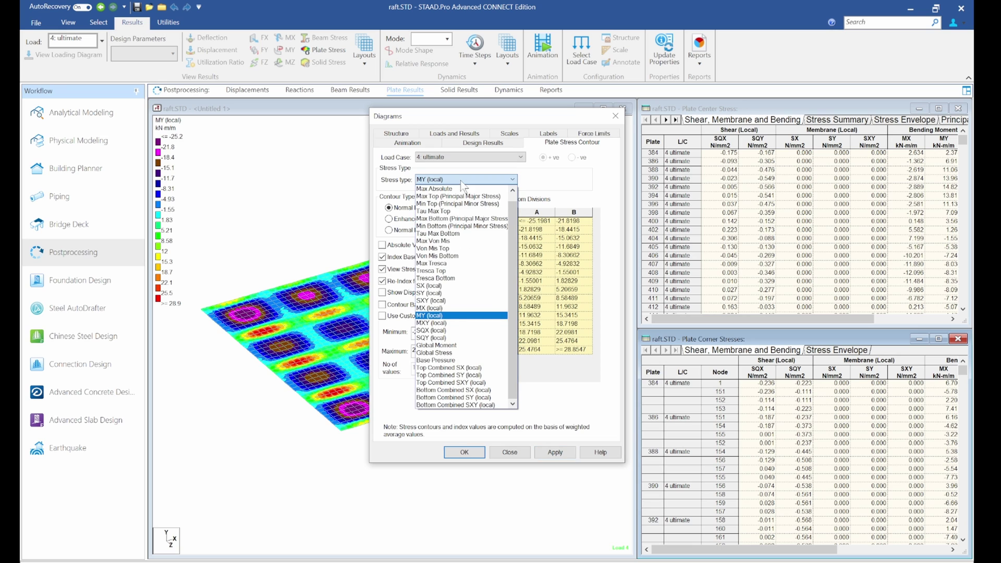
click(451, 324)
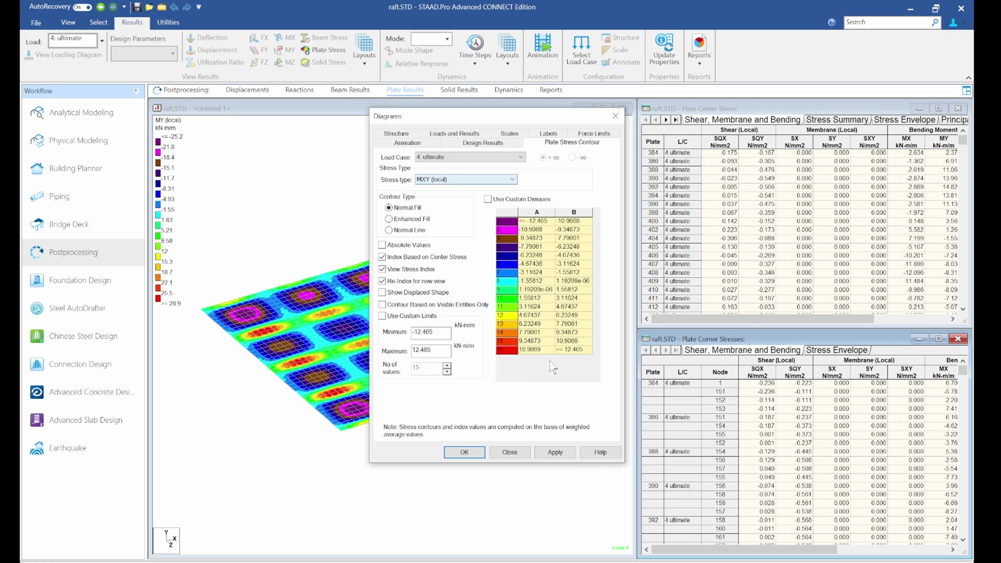
click(551, 453)
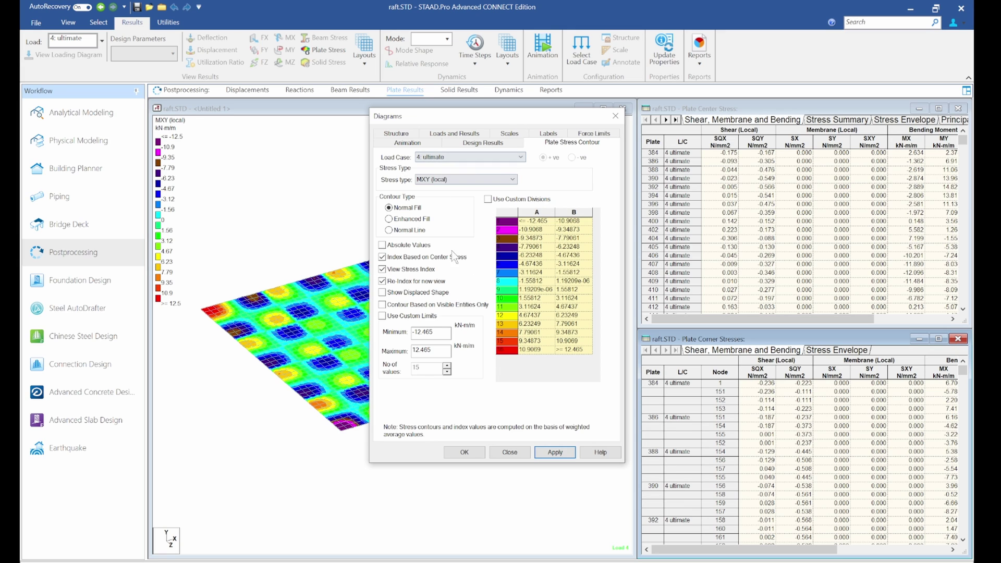
click(464, 453)
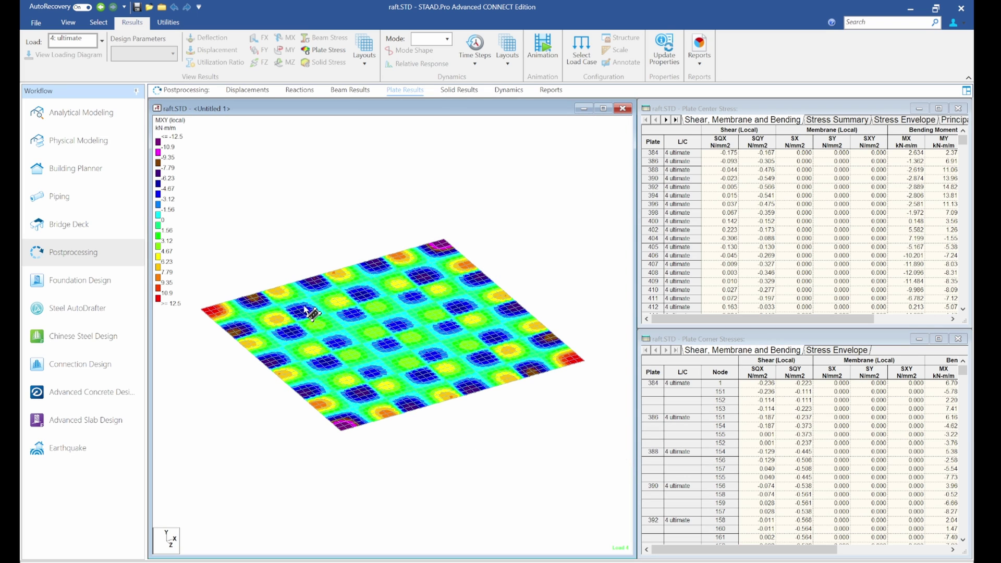